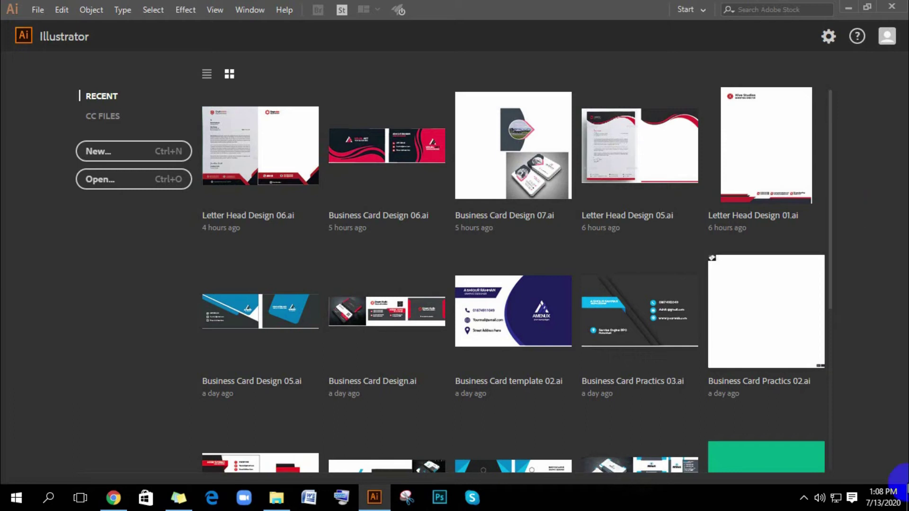
# Create a new Web-Large 1920 × 1080 px document in landscape orientation.
pyautogui.click(38, 10)
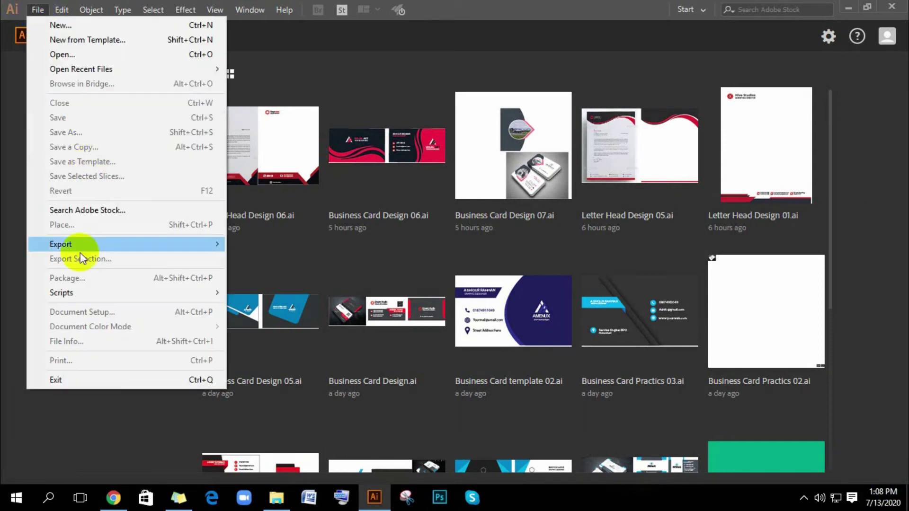
pyautogui.click(58, 27)
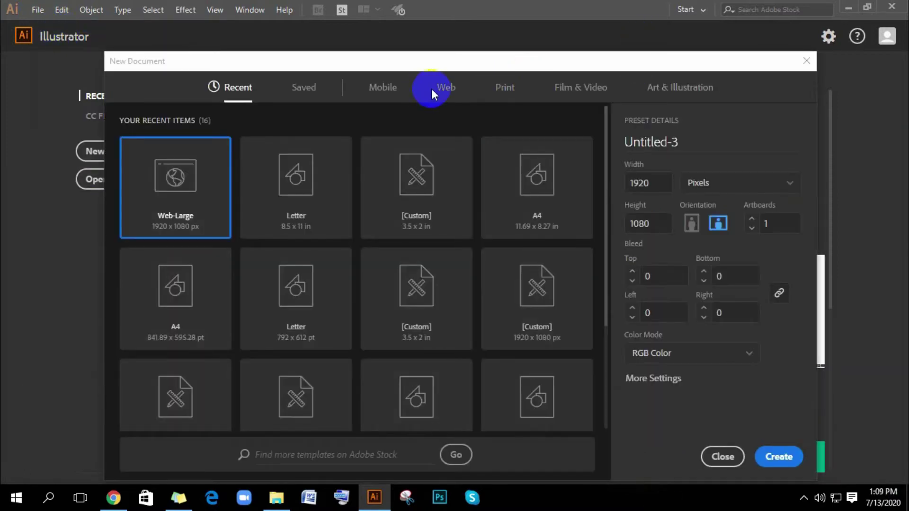
pyautogui.click(649, 223)
pyautogui.click(719, 226)
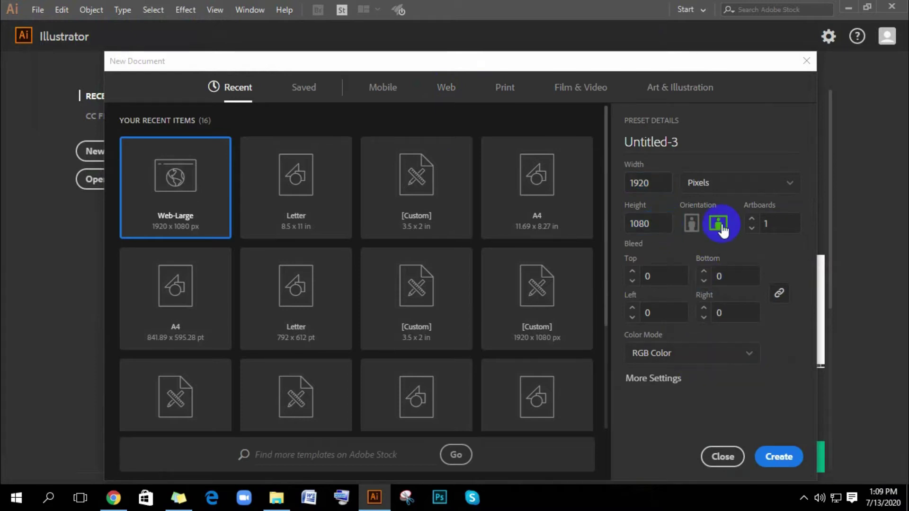
pyautogui.click(780, 460)
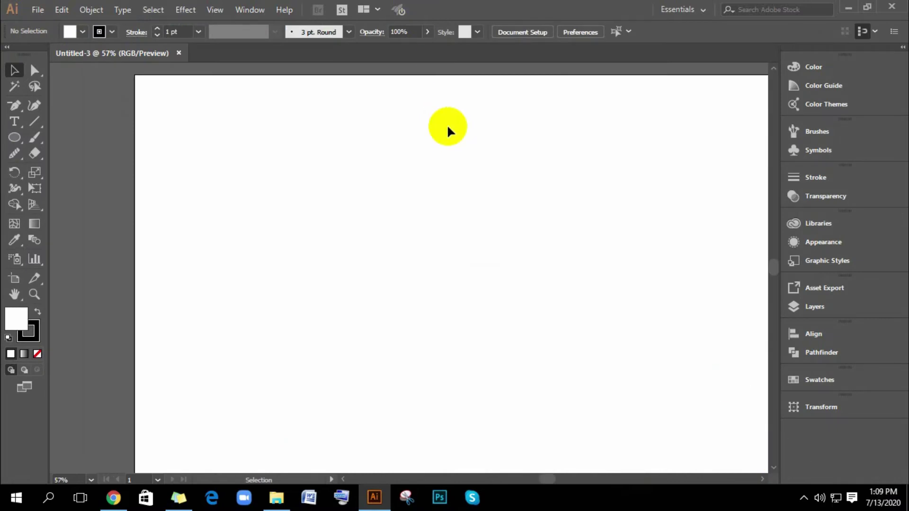
# Draw a 600 × 600 px circle and move it toward the artboard centre.
pyautogui.hotkey('ctrl', '-')
pyautogui.hotkey('ctrl', '-')
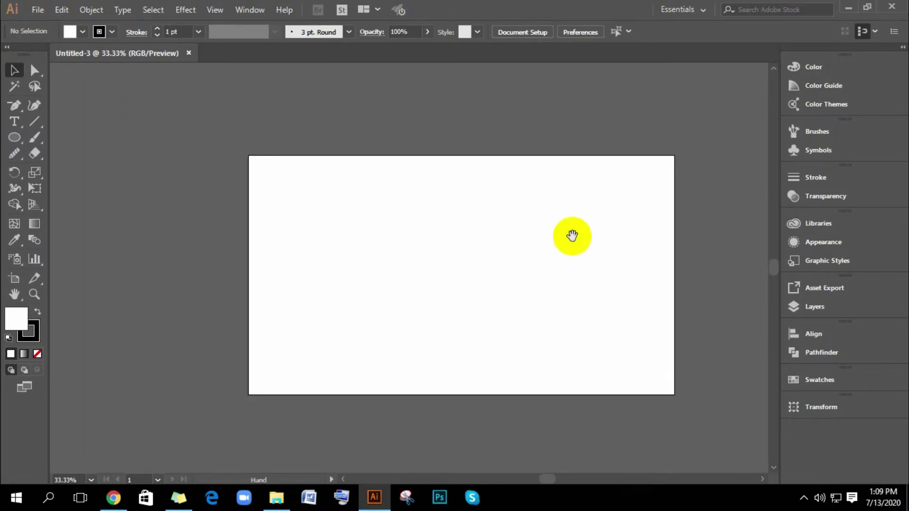
pyautogui.moveTo(571, 235)
pyautogui.mouseDown()
pyautogui.moveTo(450, 225)
pyautogui.moveTo(524, 240)
pyautogui.moveTo(536, 230)
pyautogui.mouseUp()
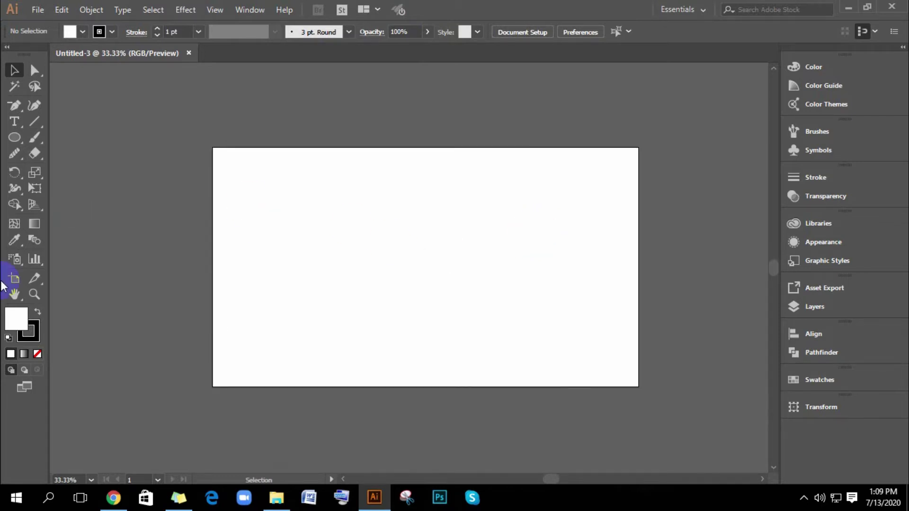
pyautogui.hotkey('ctrl', '+')
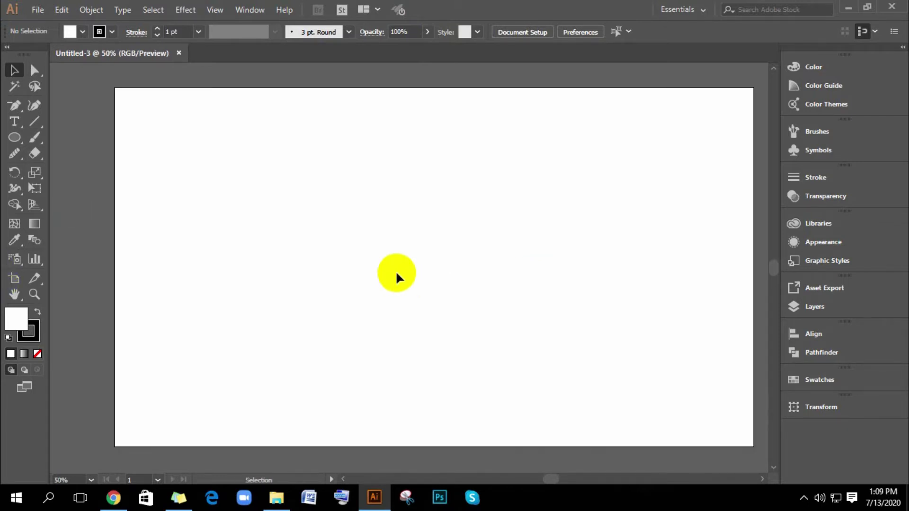
pyautogui.click(14, 138)
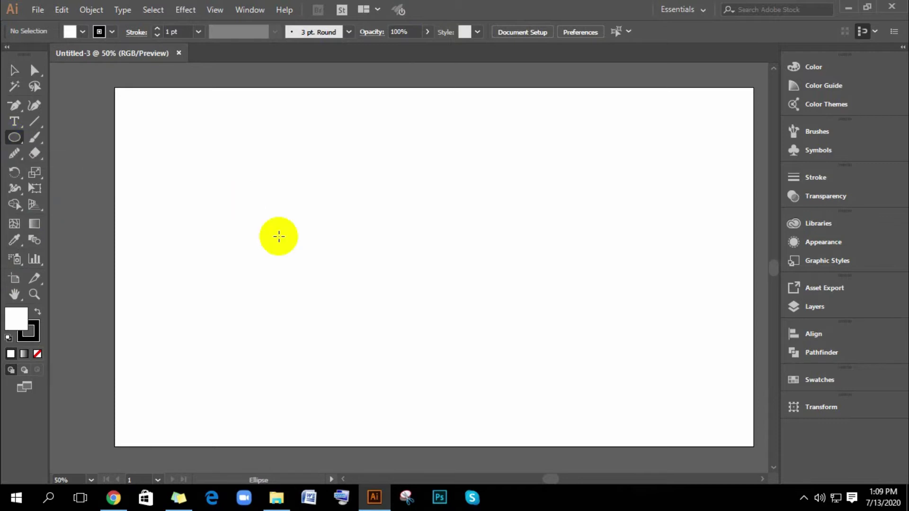
pyautogui.click(417, 213)
pyautogui.write('600')
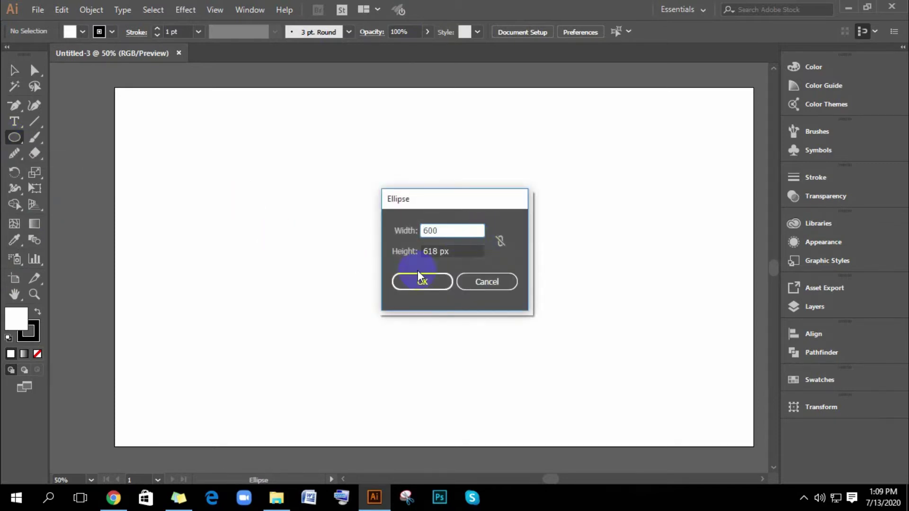
pyautogui.press('Tab')
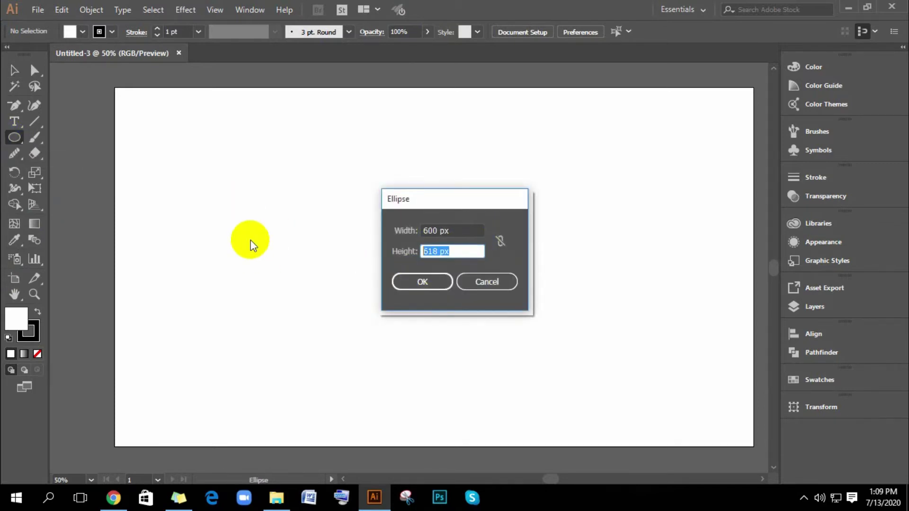
pyautogui.write('600')
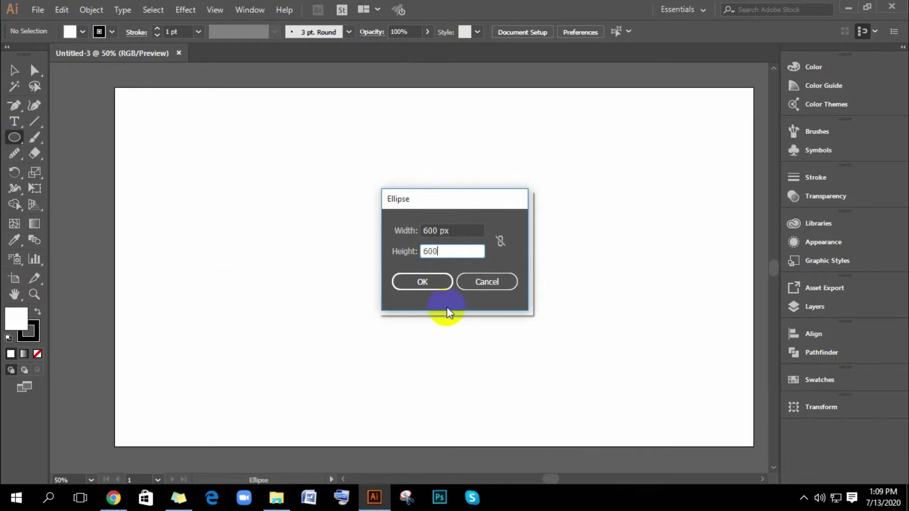
pyautogui.click(424, 286)
pyautogui.click(14, 70)
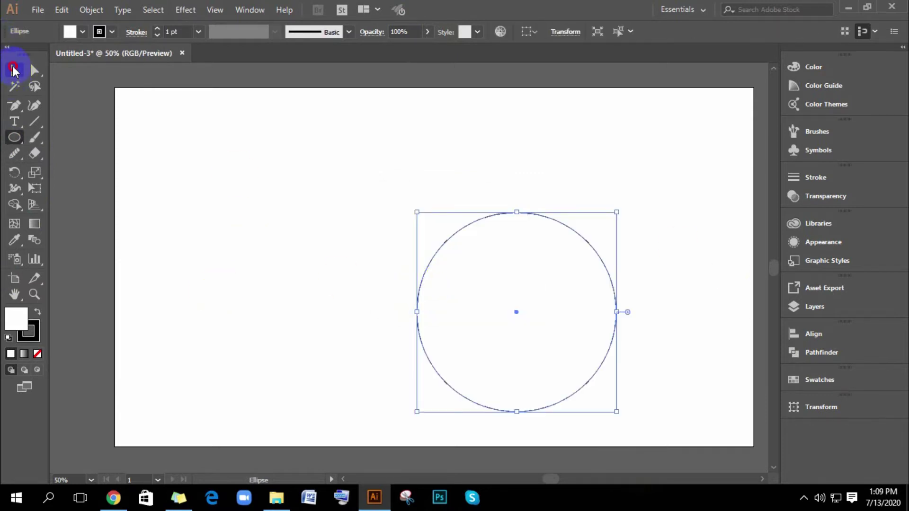
pyautogui.moveTo(569, 231); pyautogui.dragTo(482, 186)
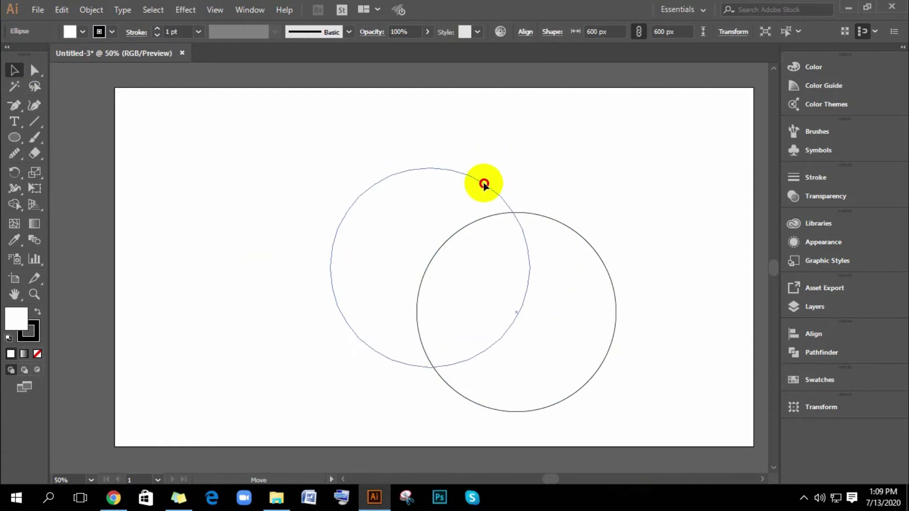
# Add a 300 × 300 px circle to the left of the big circle.
pyautogui.click(15, 138)
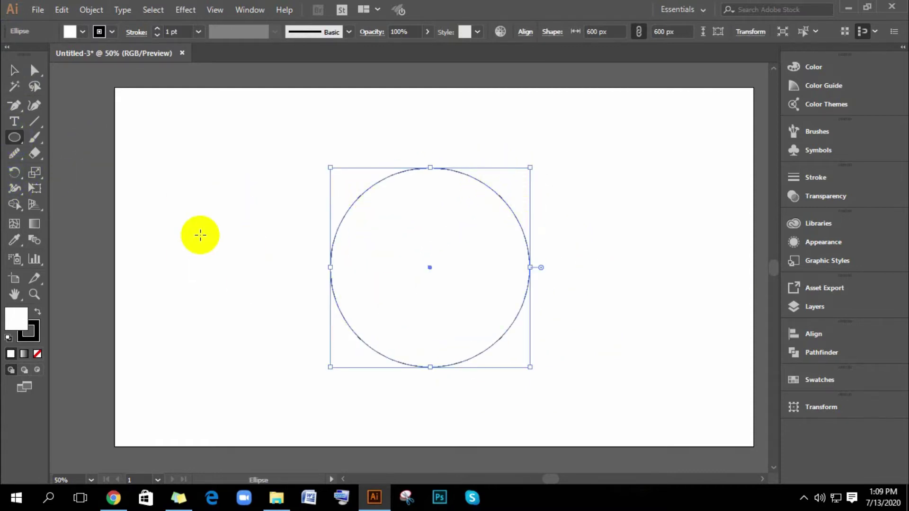
pyautogui.click(218, 250)
pyautogui.write('300')
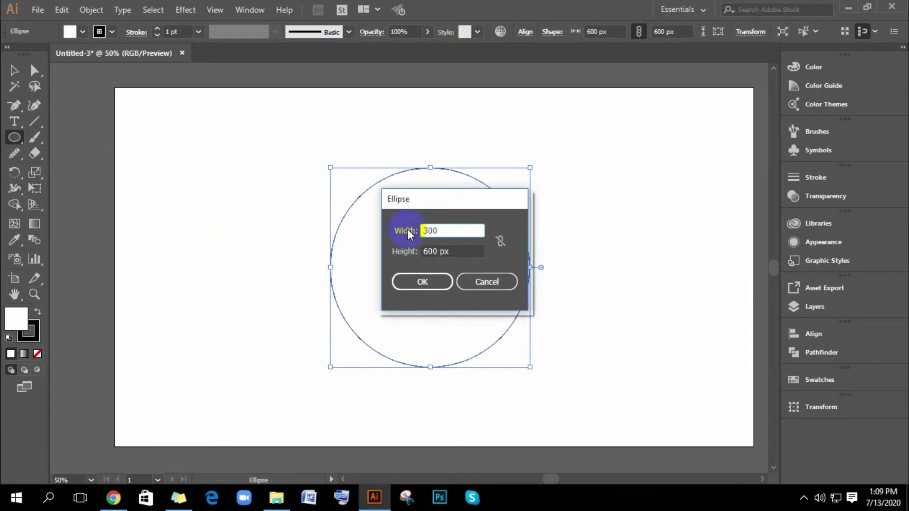
pyautogui.click(438, 252)
pyautogui.write('300')
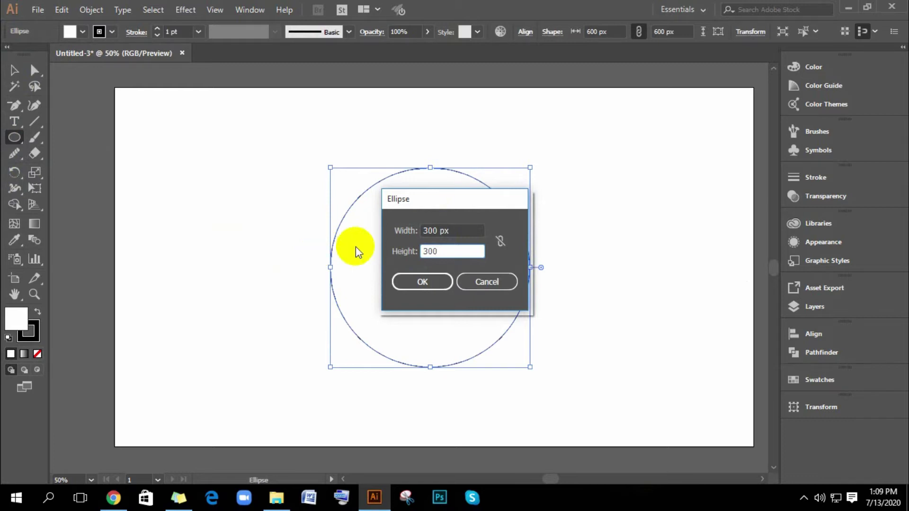
pyautogui.click(421, 282)
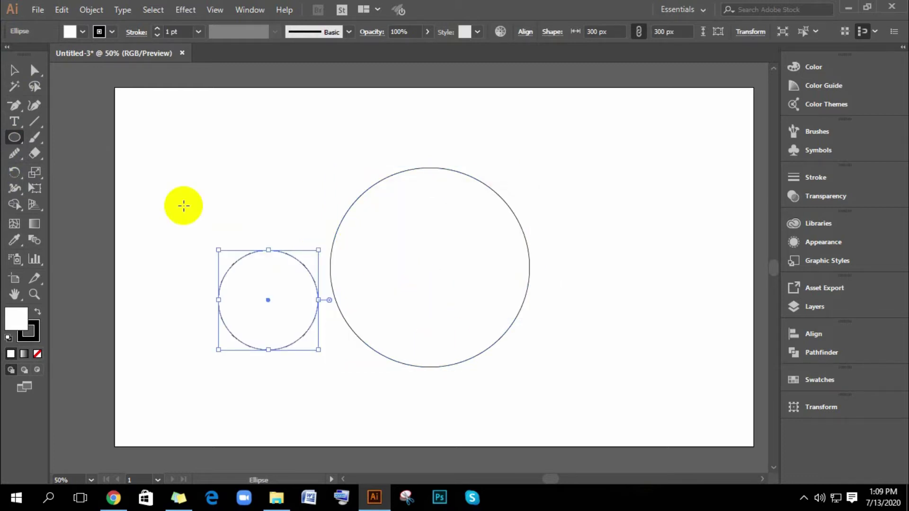
# Select both circles and align them centre, then the small circle to the big one's left edge.
pyautogui.click(12, 69)
pyautogui.moveTo(189, 164); pyautogui.dragTo(506, 346)
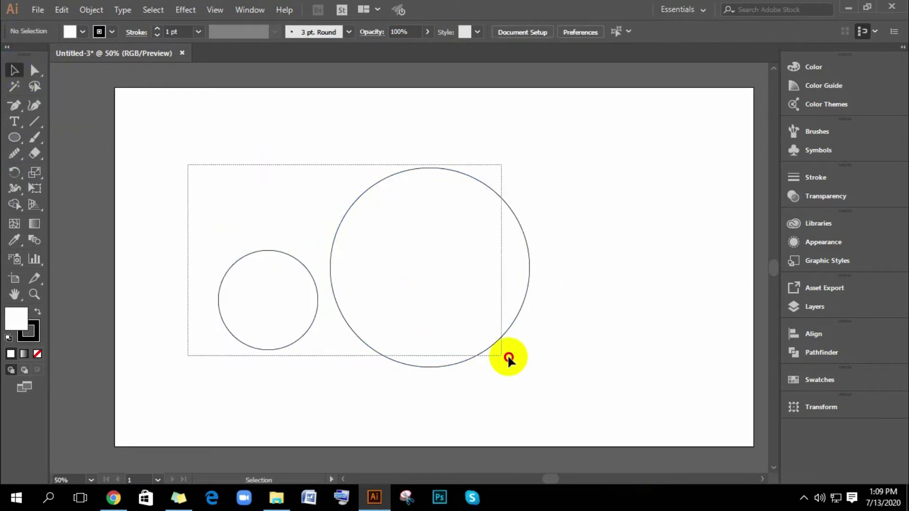
pyautogui.click(595, 285)
pyautogui.moveTo(620, 291); pyautogui.dragTo(225, 232)
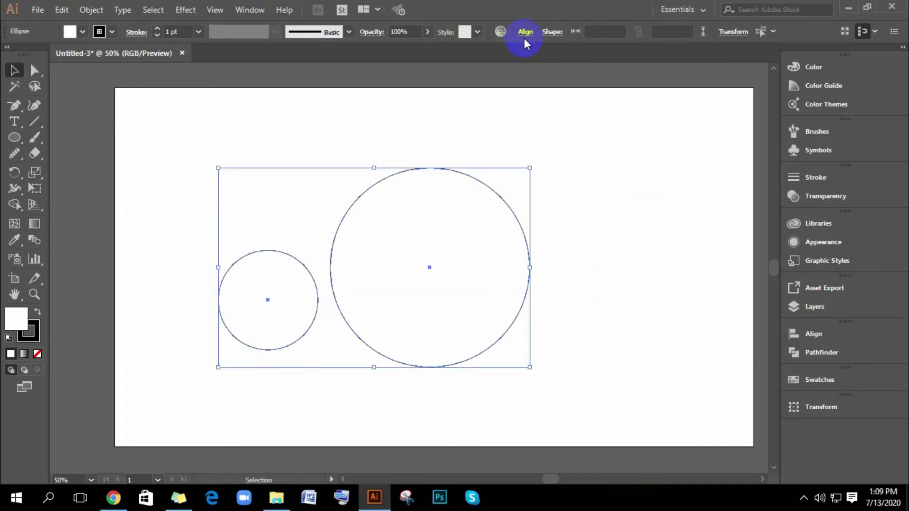
pyautogui.click(525, 34)
pyautogui.click(416, 70)
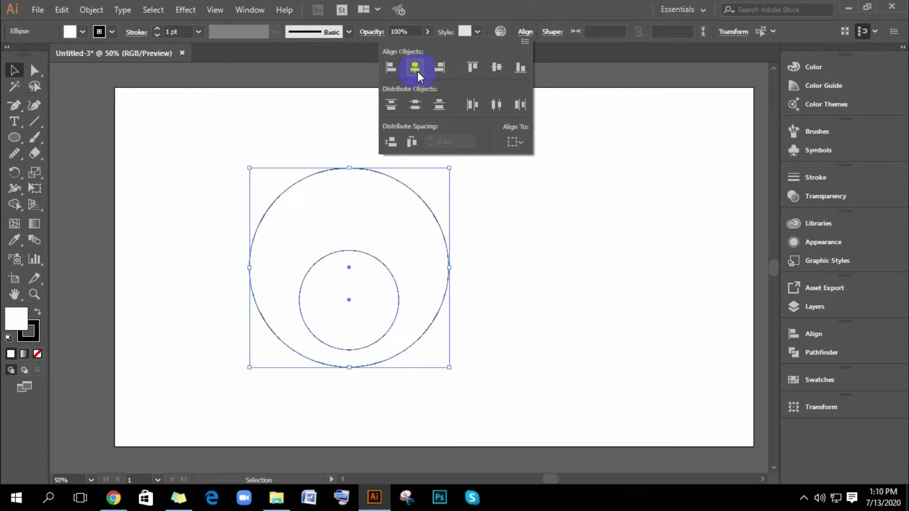
pyautogui.click(497, 70)
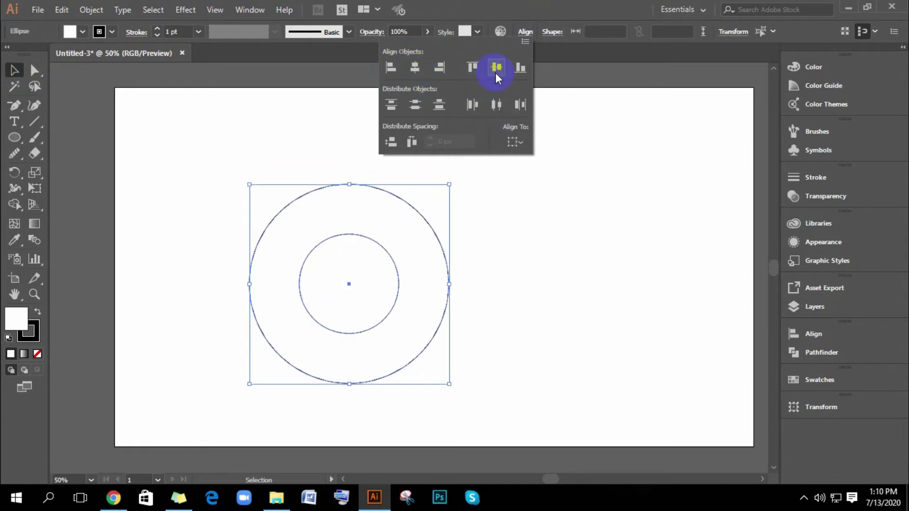
pyautogui.click(387, 72)
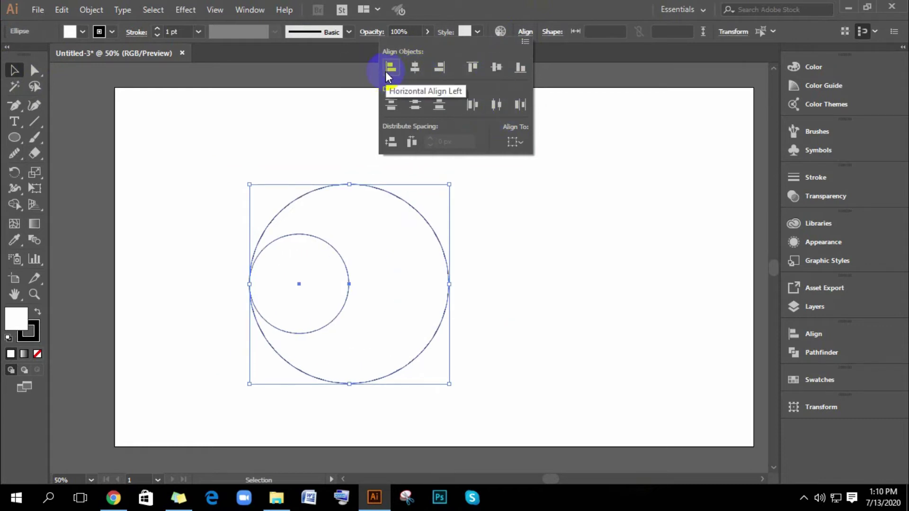
# Undo two accidental moves of the big circle and select the small circle.
pyautogui.click(519, 239)
pyautogui.moveTo(342, 180); pyautogui.dragTo(367, 203)
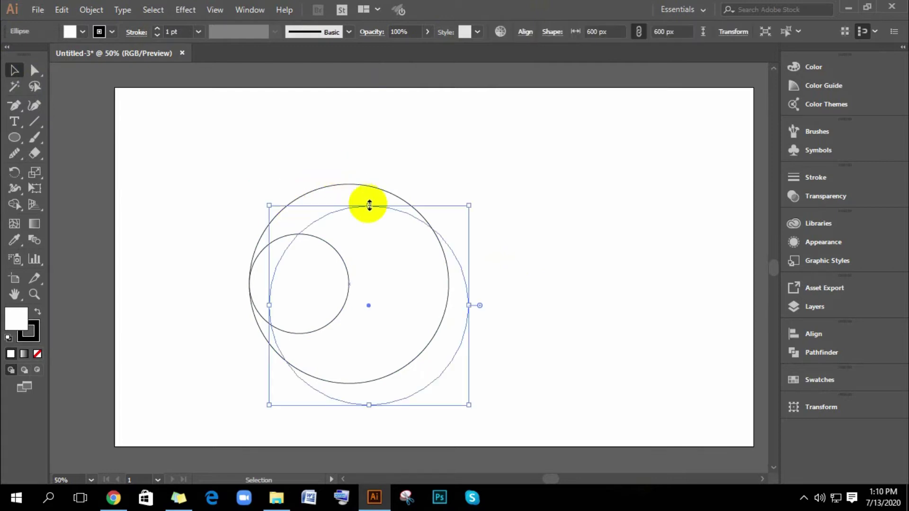
pyautogui.hotkey('ctrl', 'z')
pyautogui.click(482, 256)
pyautogui.moveTo(370, 294); pyautogui.dragTo(317, 258)
pyautogui.hotkey('ctrl', 'z')
pyautogui.click(525, 289)
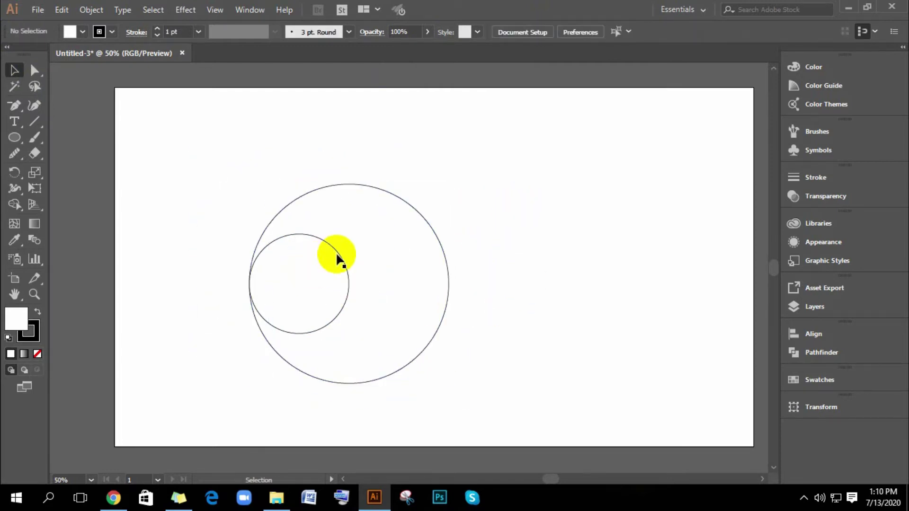
pyautogui.click(341, 257)
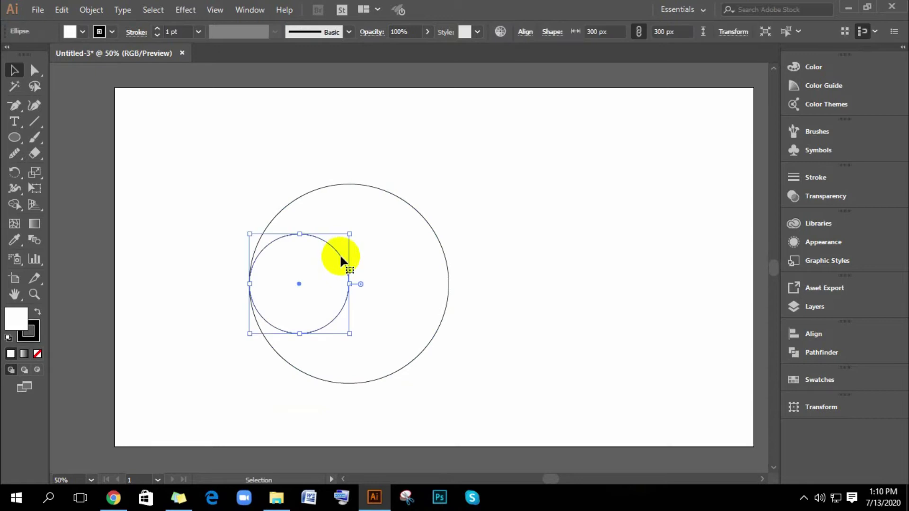
# Copy the small circle and paste a duplicate in front.
pyautogui.click(61, 10)
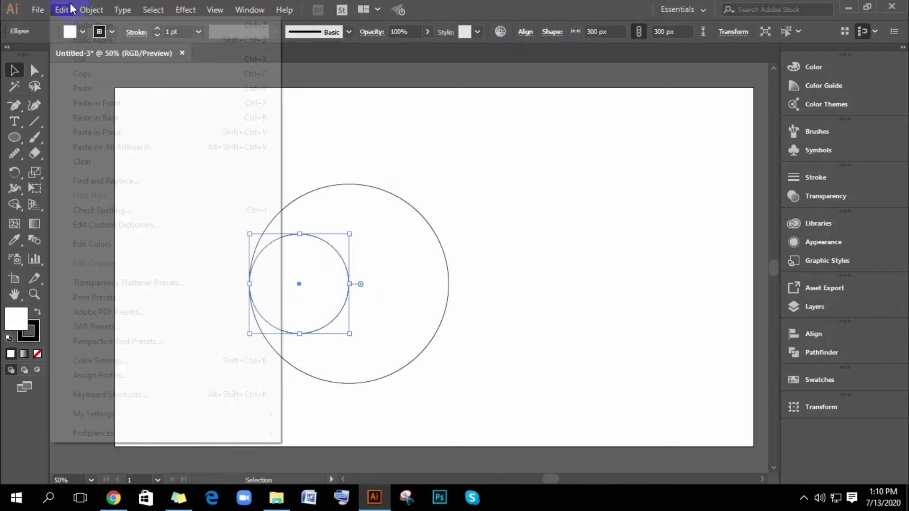
pyautogui.click(80, 73)
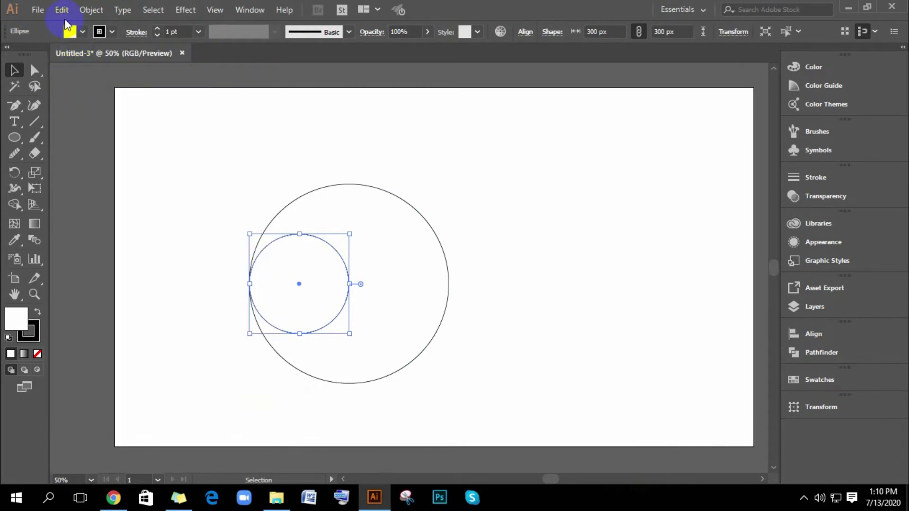
pyautogui.click(62, 9)
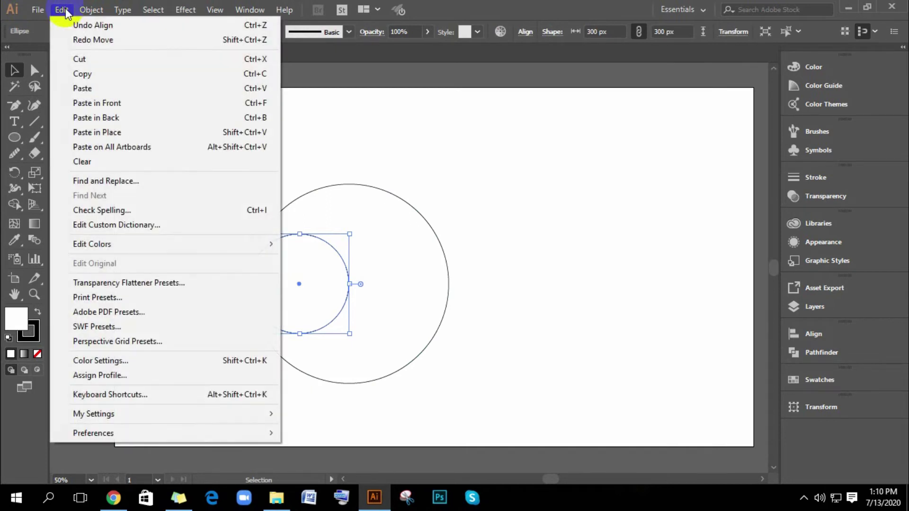
pyautogui.click(109, 103)
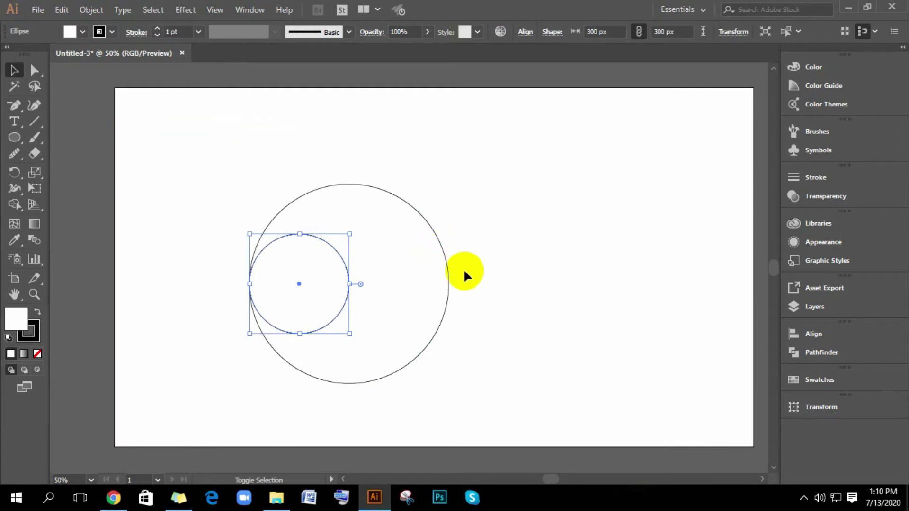
# Align the duplicate small circle to the big circle's right edge.
pyautogui.moveTo(480, 280); pyautogui.dragTo(438, 268)
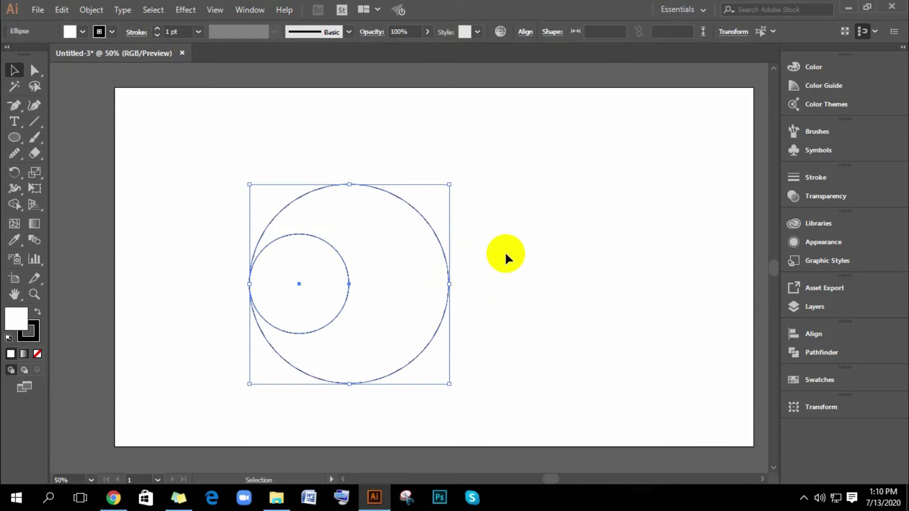
pyautogui.click(526, 33)
pyautogui.click(440, 67)
pyautogui.click(551, 218)
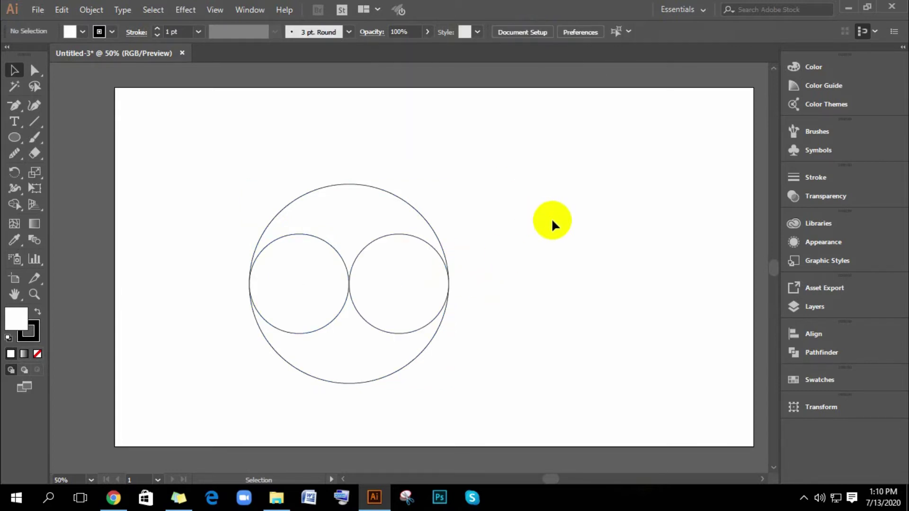
# Marquee-select all three circles, briefly hiding and restoring the panels.
pyautogui.moveTo(201, 167); pyautogui.dragTo(467, 361)
pyautogui.click(525, 374)
pyautogui.moveTo(530, 362)
pyautogui.mouseDown()
pyautogui.moveTo(286, 215)
pyautogui.moveTo(223, 152)
pyautogui.mouseUp()
pyautogui.press('Tab')
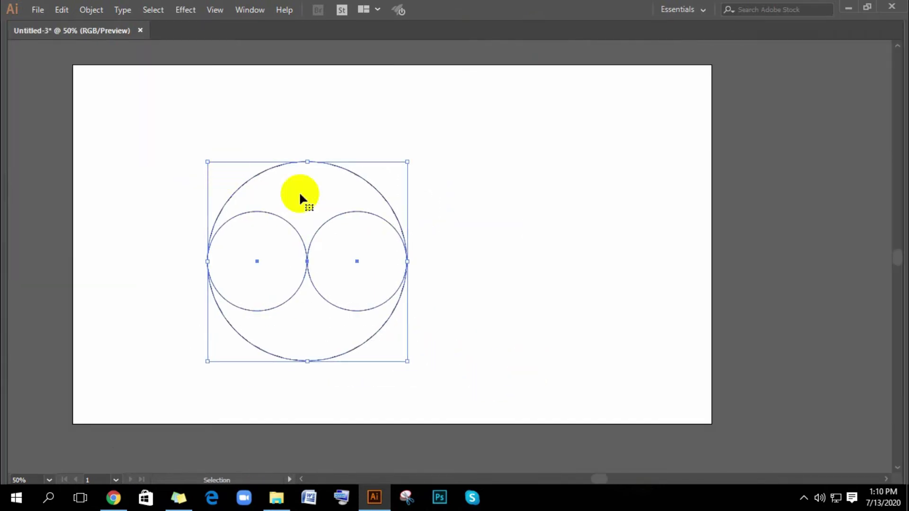
pyautogui.click(521, 222)
pyautogui.press('Tab')
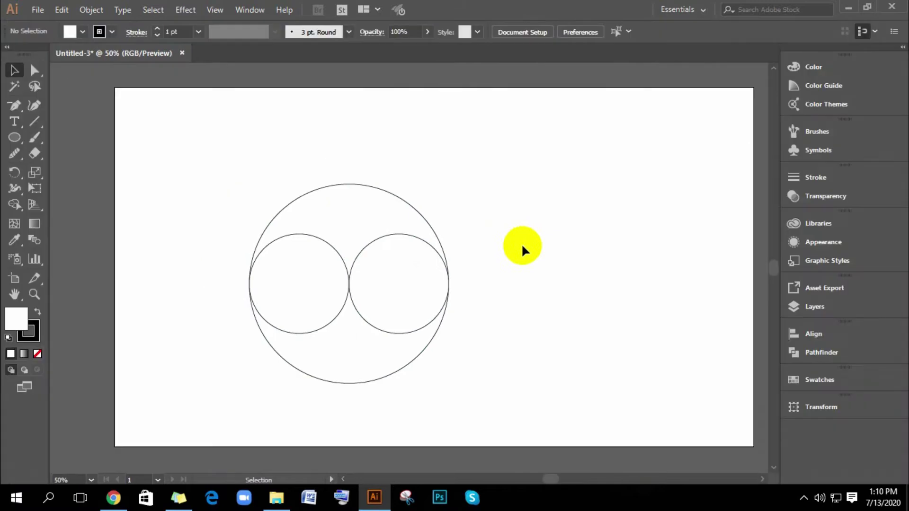
pyautogui.moveTo(232, 179); pyautogui.dragTo(466, 386)
# Trial-merge the circles into an S-curve with the Shape Builder tool, then undo it.
pyautogui.click(18, 209)
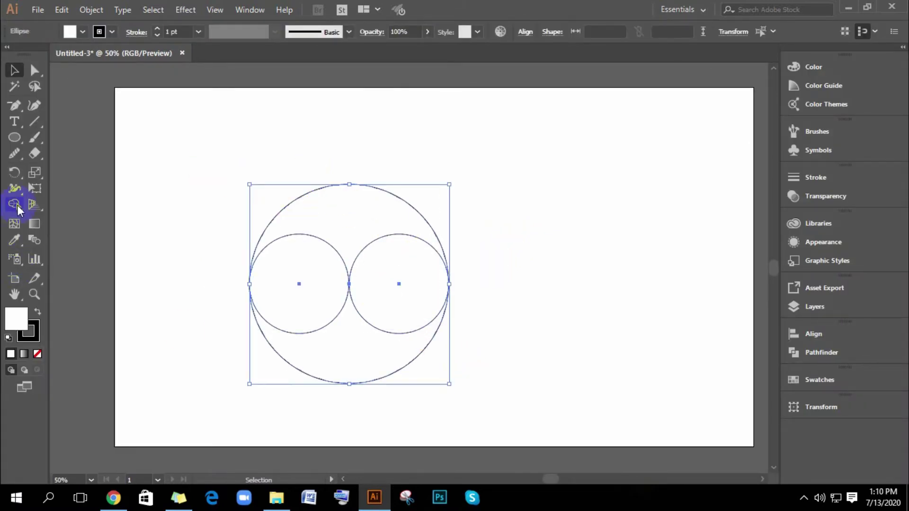
pyautogui.moveTo(298, 258); pyautogui.dragTo(322, 220)
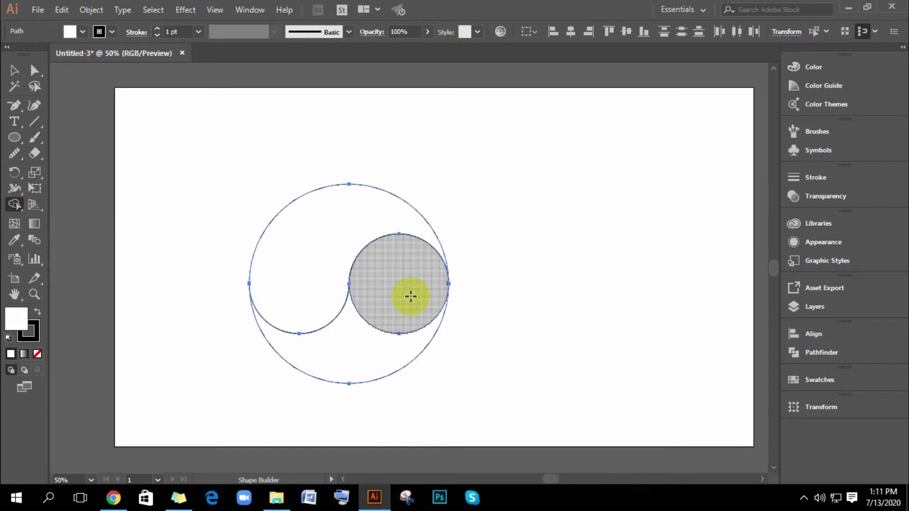
pyautogui.moveTo(411, 296); pyautogui.dragTo(325, 369)
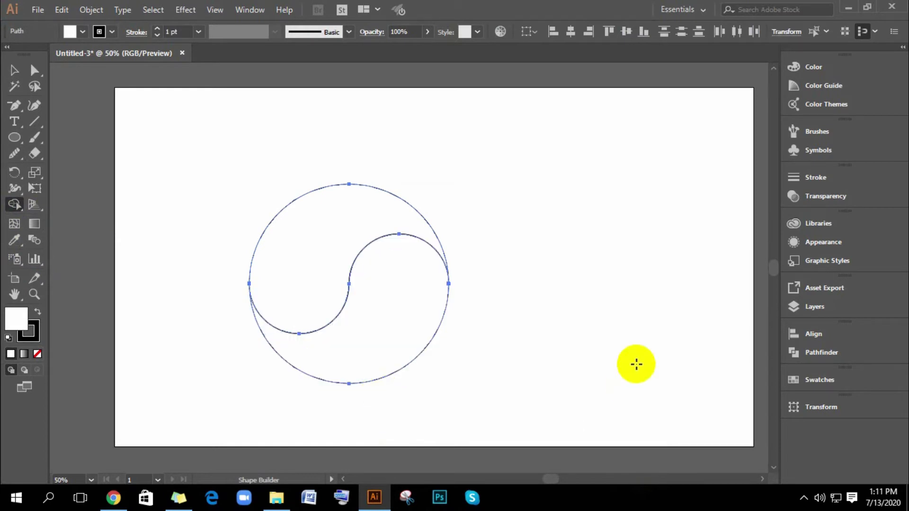
pyautogui.hotkey('ctrl', 'z')
pyautogui.hotkey('ctrl', 'z')
# Select the left small circle and copy it.
pyautogui.click(15, 70)
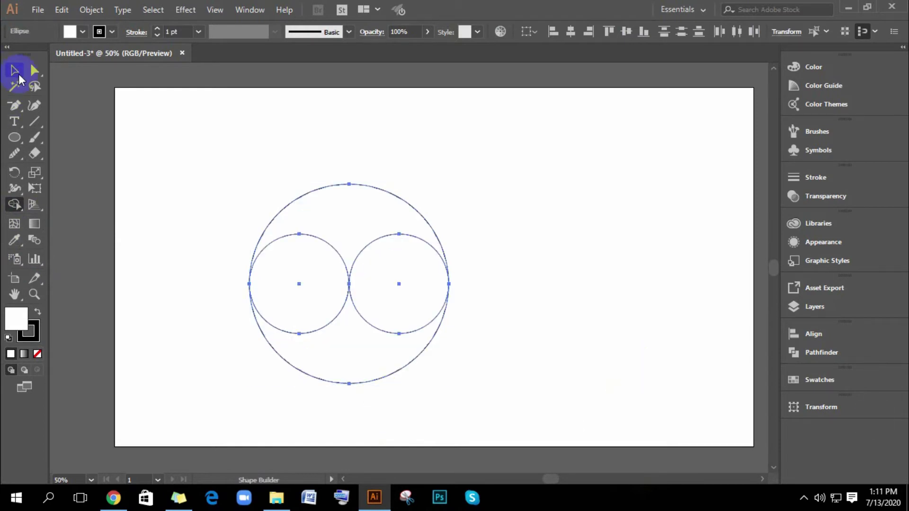
pyautogui.click(528, 227)
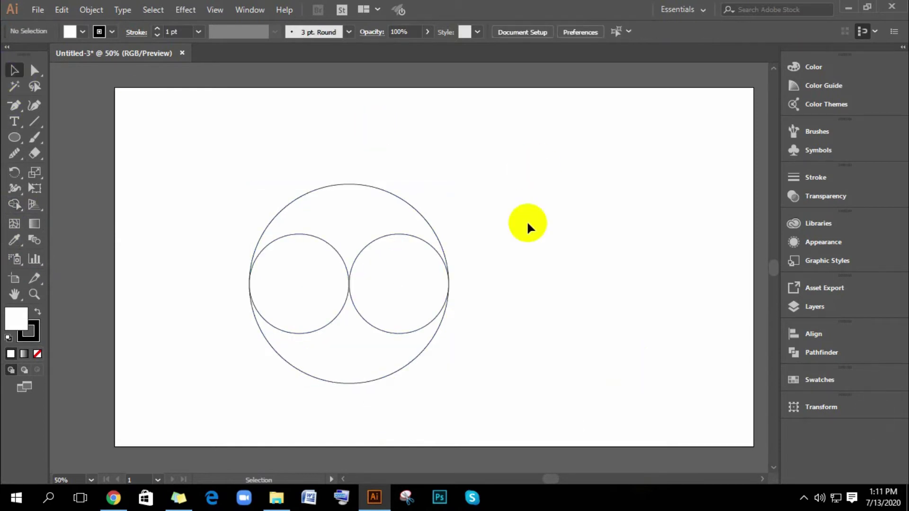
pyautogui.click(312, 237)
pyautogui.click(61, 10)
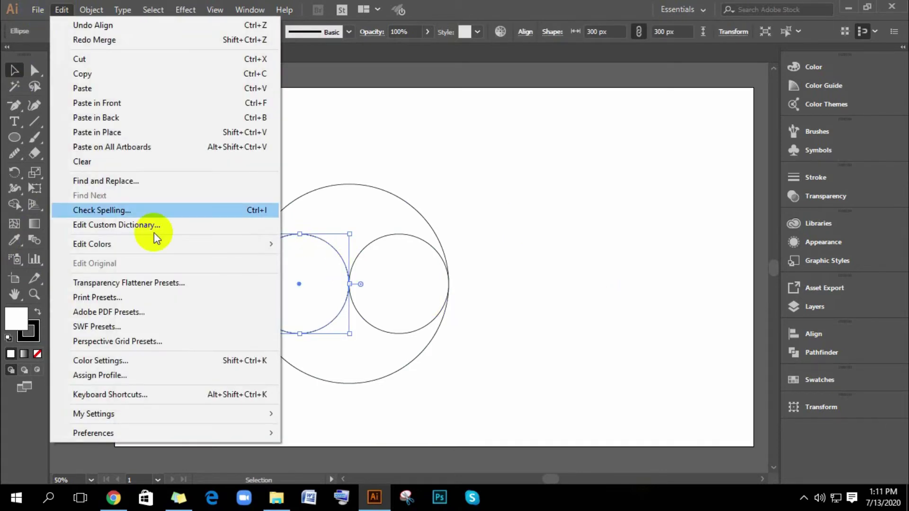
pyautogui.click(80, 73)
pyautogui.click(62, 9)
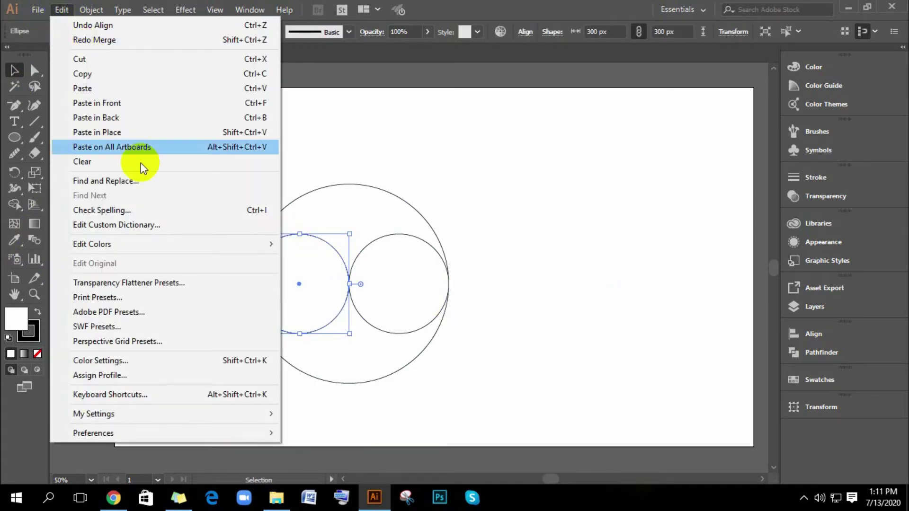
# Paste a copy over the left small circle and resize it to 100 × 100 px.
pyautogui.click(209, 211)
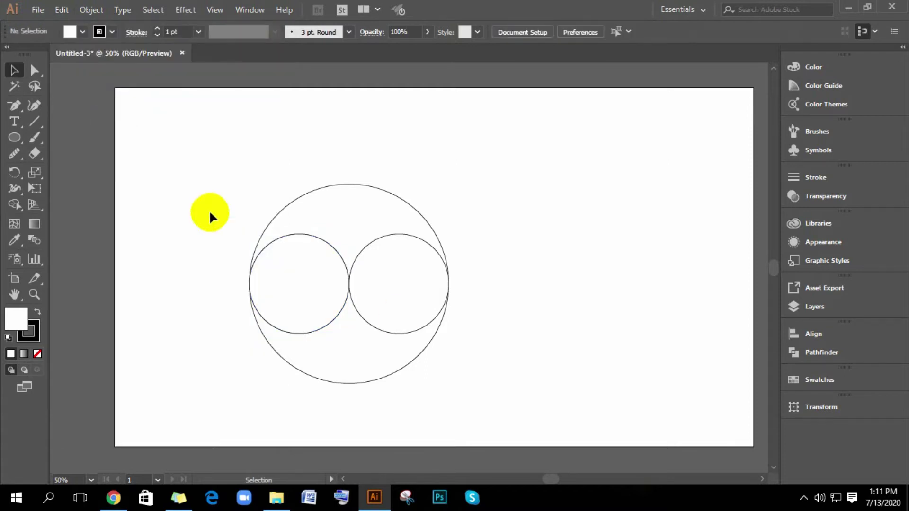
pyautogui.click(331, 251)
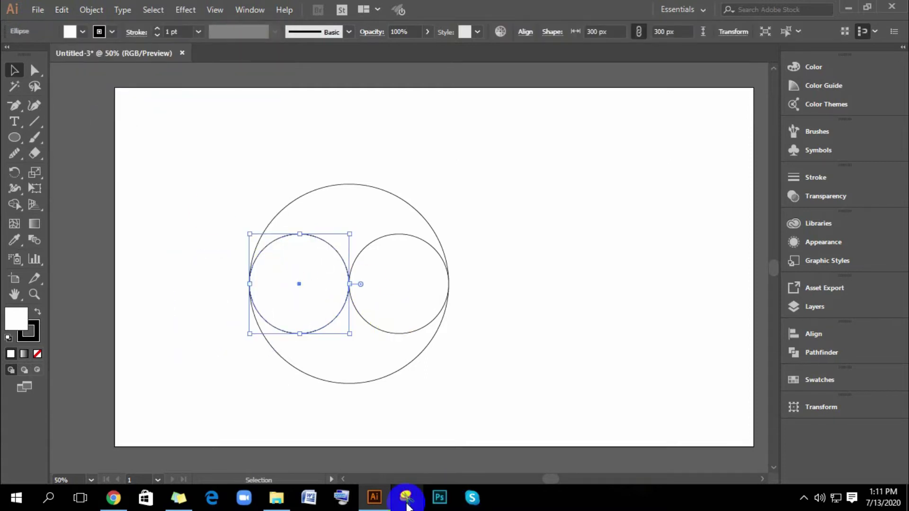
pyautogui.moveTo(350, 334)
pyautogui.mouseDown()
pyautogui.moveTo(319, 311)
pyautogui.moveTo(325, 321)
pyautogui.mouseUp()
pyautogui.hotkey('ctrl', 'z')
pyautogui.click(698, 34)
pyautogui.click(736, 33)
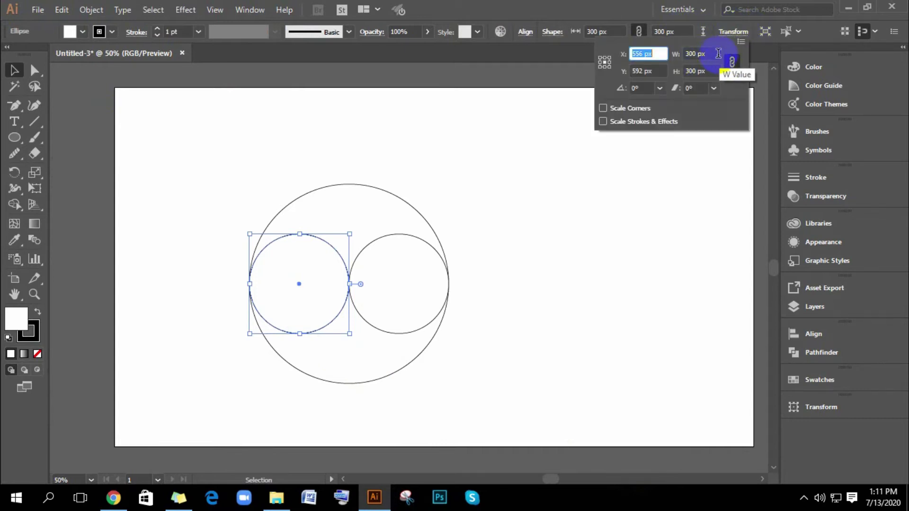
pyautogui.click(702, 54)
pyautogui.write('100')
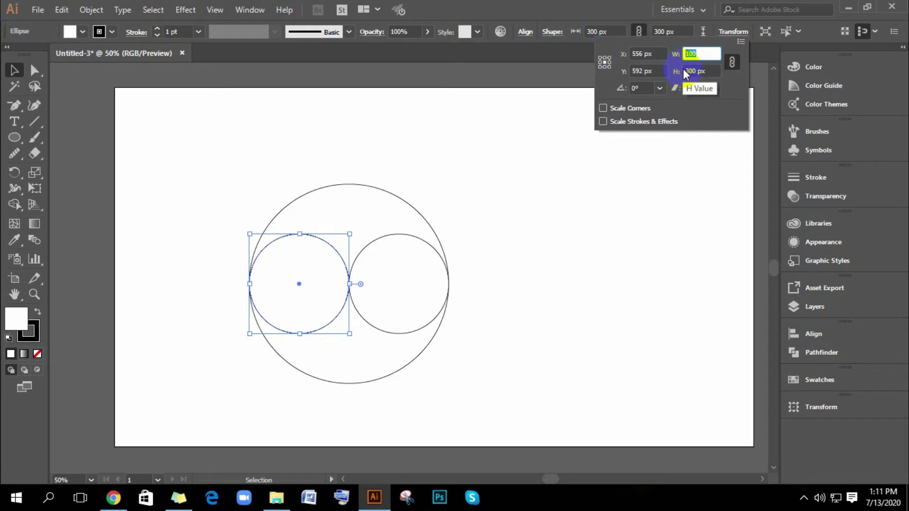
pyautogui.click(694, 54)
pyautogui.click(710, 72)
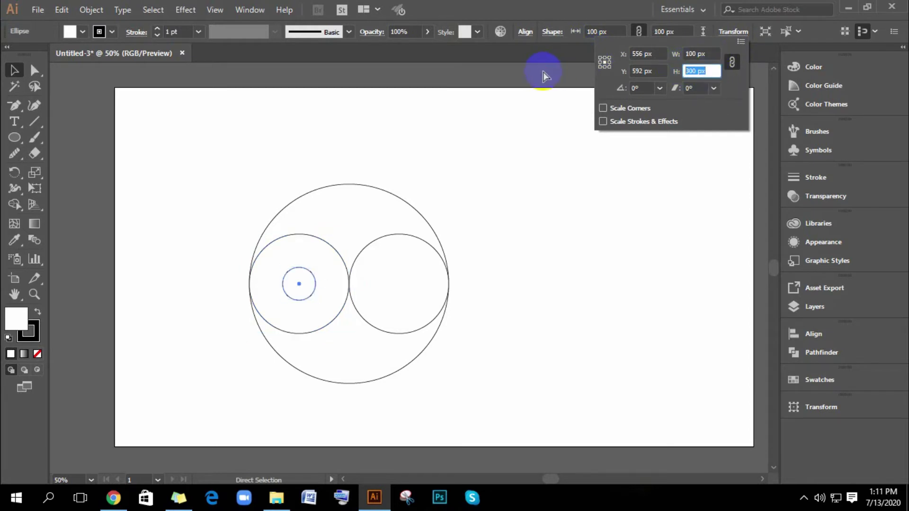
pyautogui.write('100')
pyautogui.press('Return')
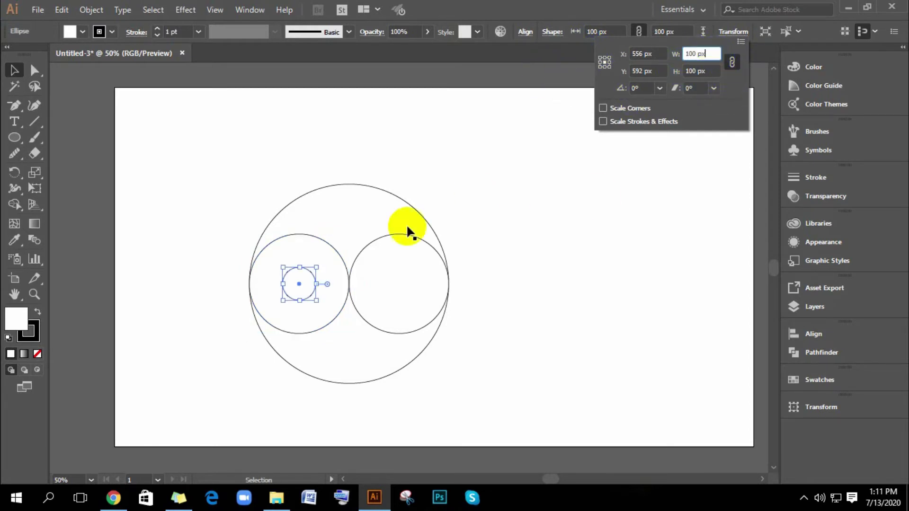
# Copy the right small circle, paste it in front, and resize it to 100 × 100 px.
pyautogui.click(396, 237)
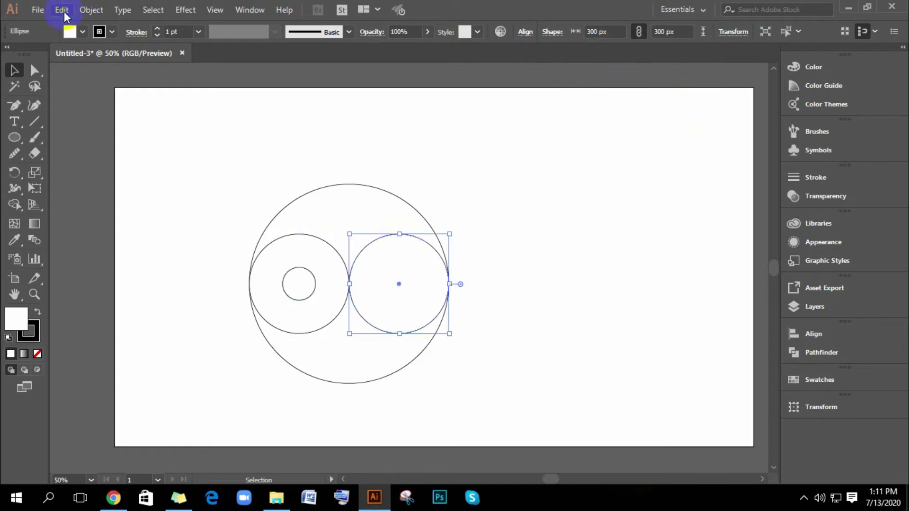
pyautogui.click(61, 10)
pyautogui.click(81, 74)
pyautogui.click(62, 10)
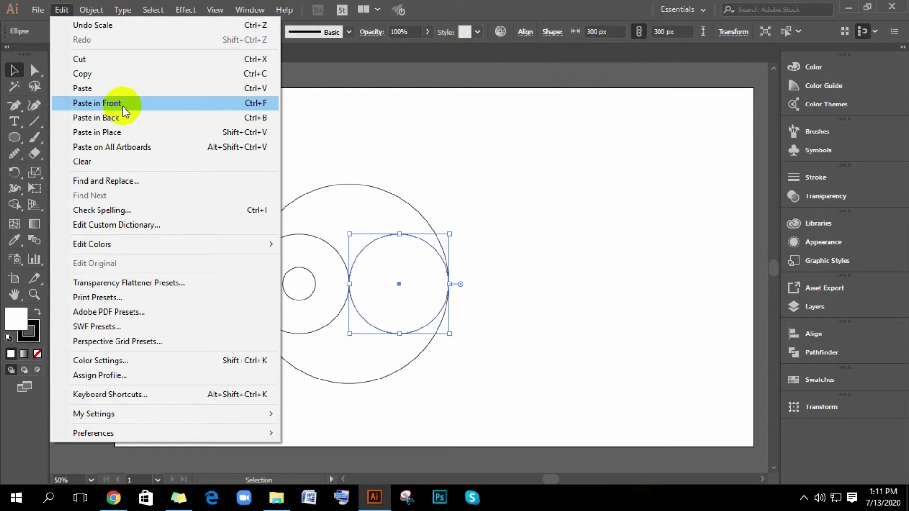
pyautogui.click(109, 103)
pyautogui.click(733, 31)
pyautogui.press('Tab')
pyautogui.write('100')
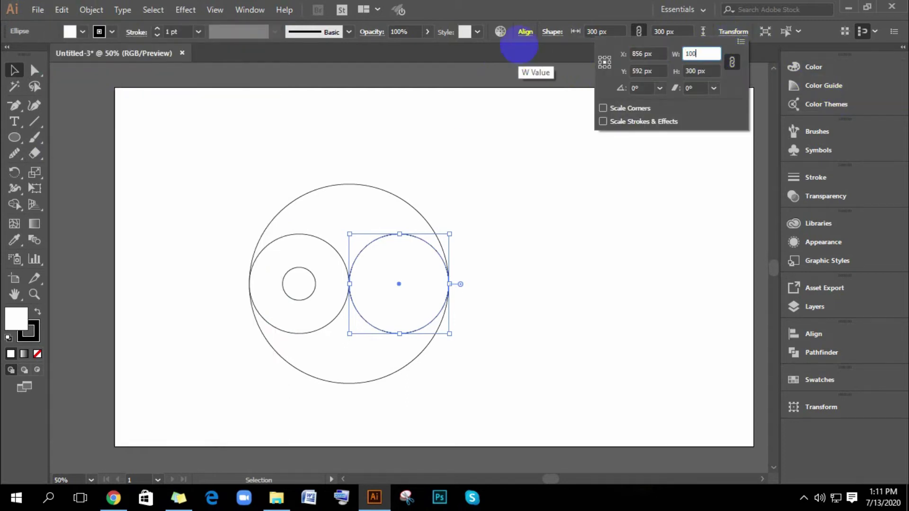
pyautogui.click(704, 71)
pyautogui.click(708, 72)
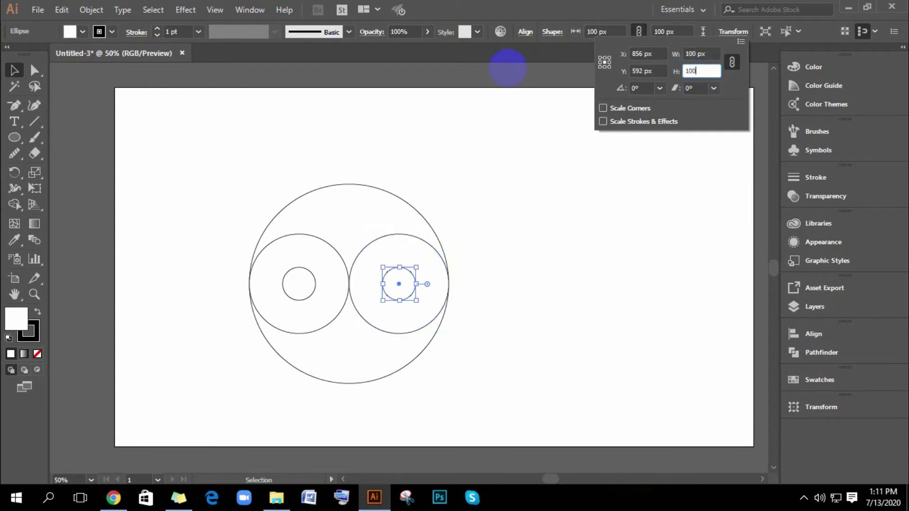
pyautogui.click(680, 53)
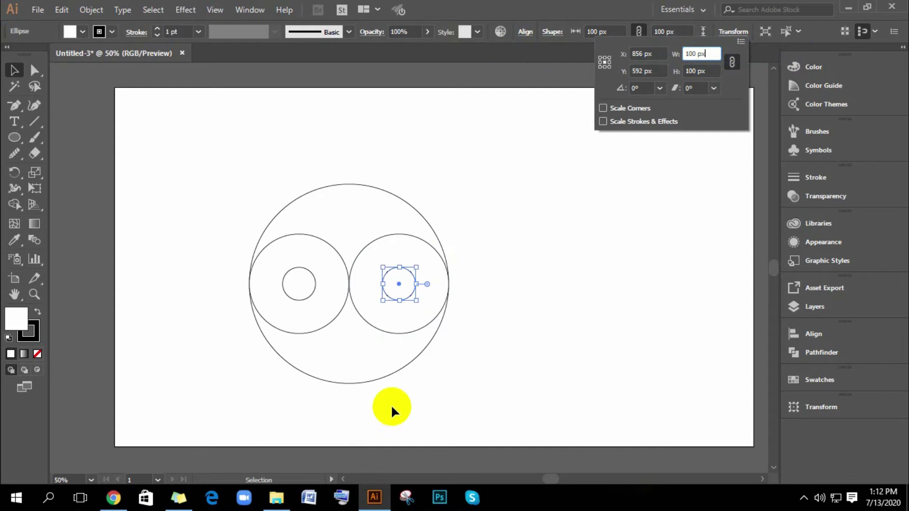
pyautogui.click(560, 267)
# Fill the left 100 px dot black and remove its outline.
pyautogui.click(523, 240)
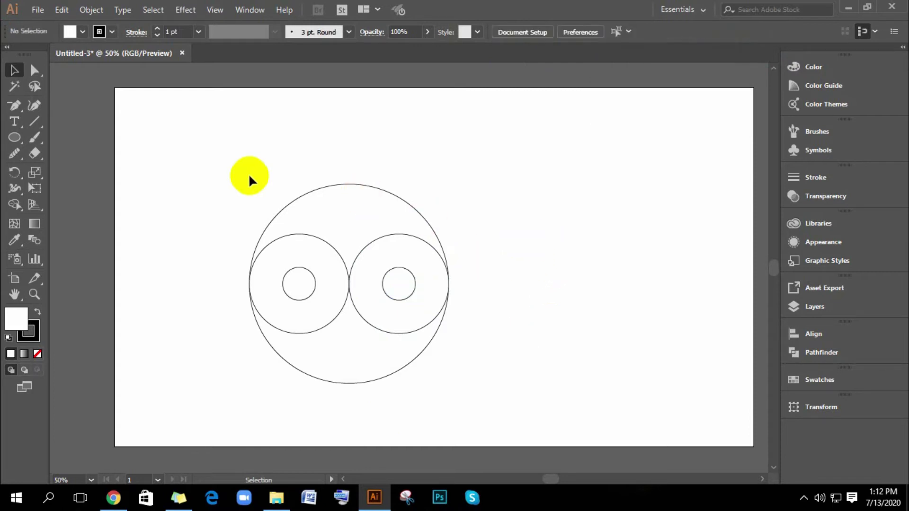
pyautogui.moveTo(298, 268); pyautogui.dragTo(316, 286)
pyautogui.hotkey('ctrl', 'z')
pyautogui.click(312, 280)
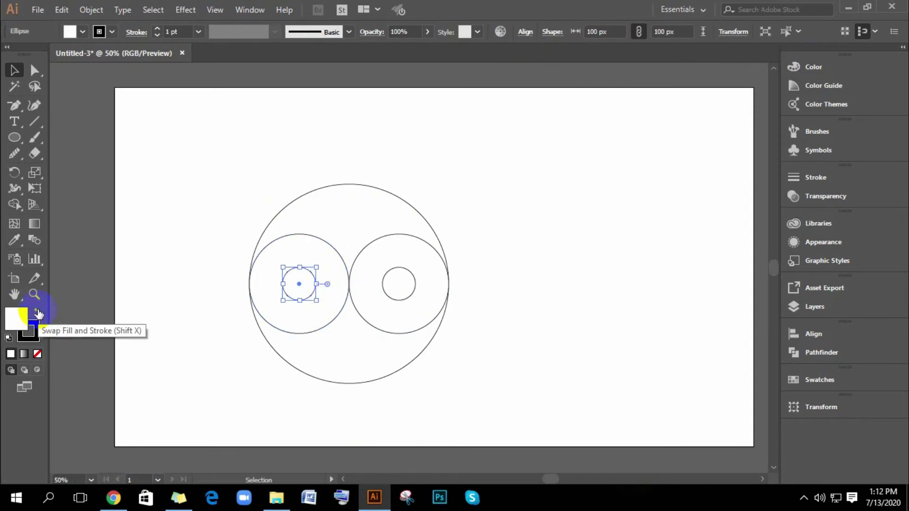
pyautogui.click(37, 313)
pyautogui.click(38, 353)
pyautogui.click(21, 321)
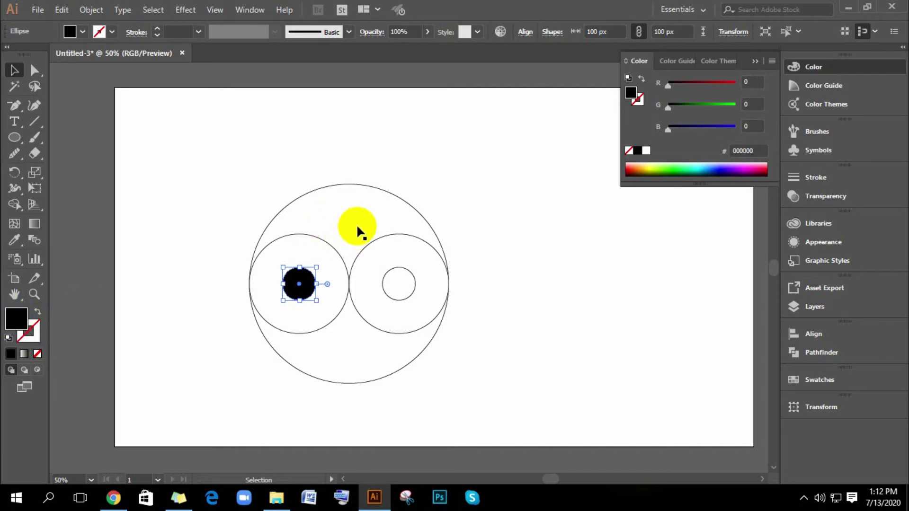
# Remove the outline from the right 100 px dot.
pyautogui.click(413, 278)
pyautogui.click(26, 336)
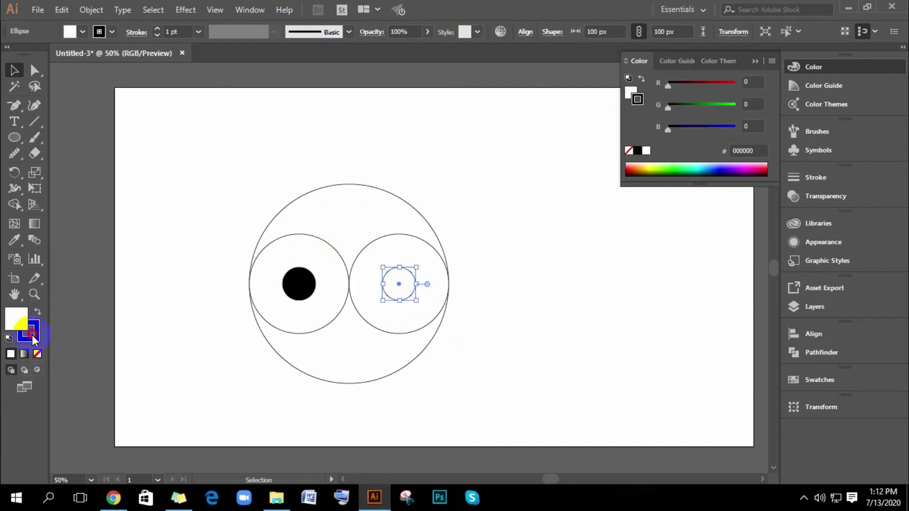
pyautogui.click(38, 356)
pyautogui.click(552, 287)
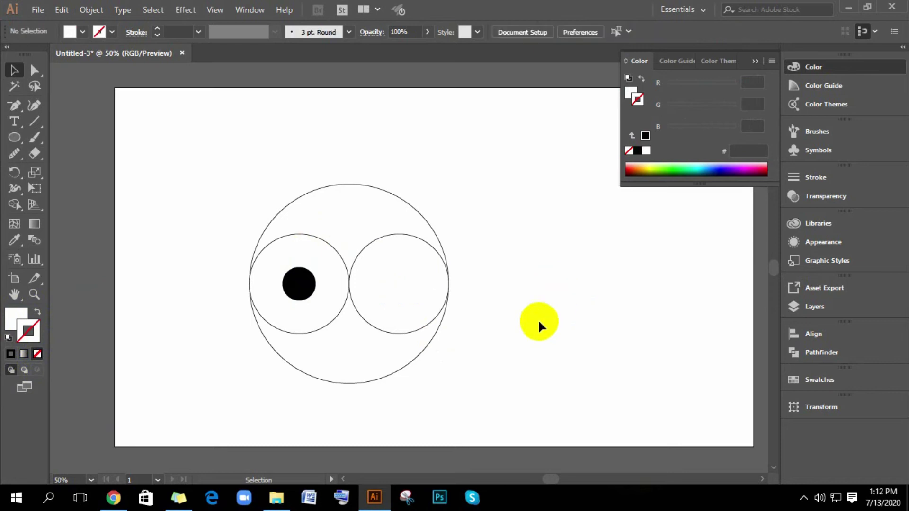
pyautogui.click(402, 334)
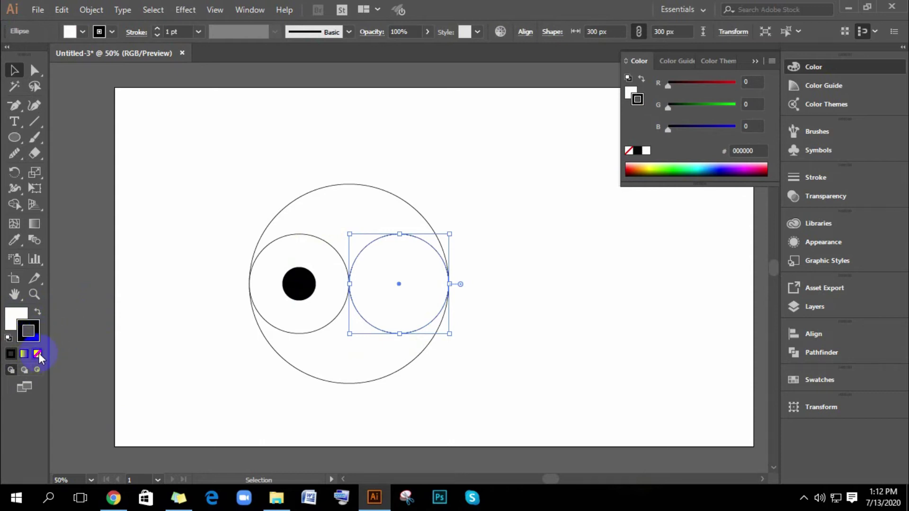
pyautogui.click(38, 353)
pyautogui.click(395, 197)
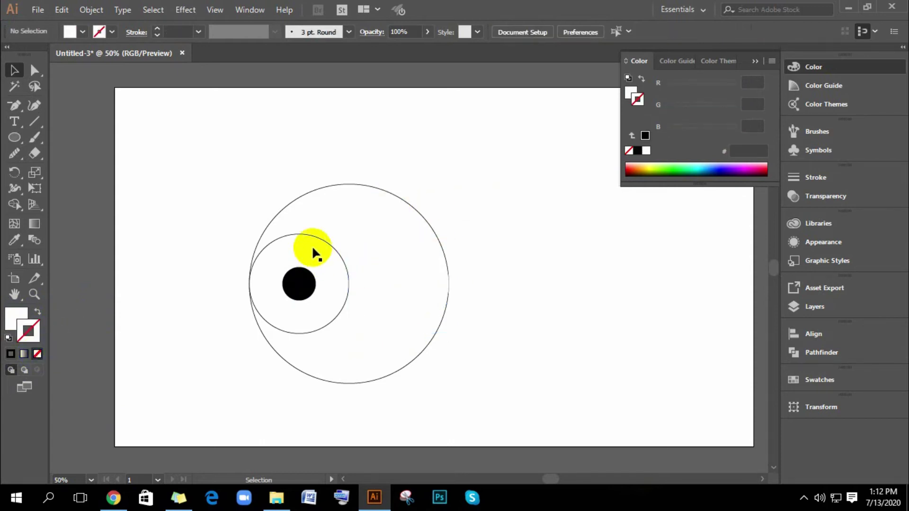
# Recolour the large circle and left small circle by swapping their fill and stroke.
pyautogui.click(318, 237)
pyautogui.keyDown('shift'); pyautogui.click(341, 186); pyautogui.keyUp('shift')
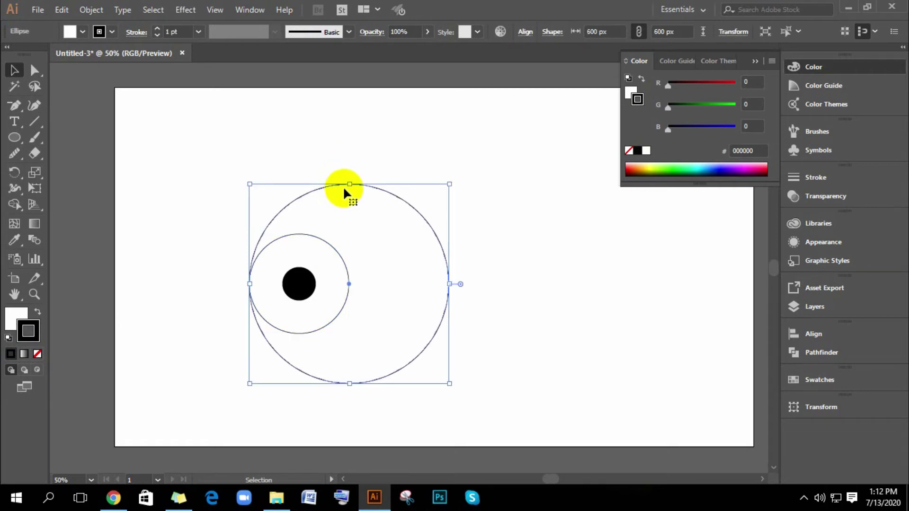
pyautogui.click(35, 315)
pyautogui.click(38, 353)
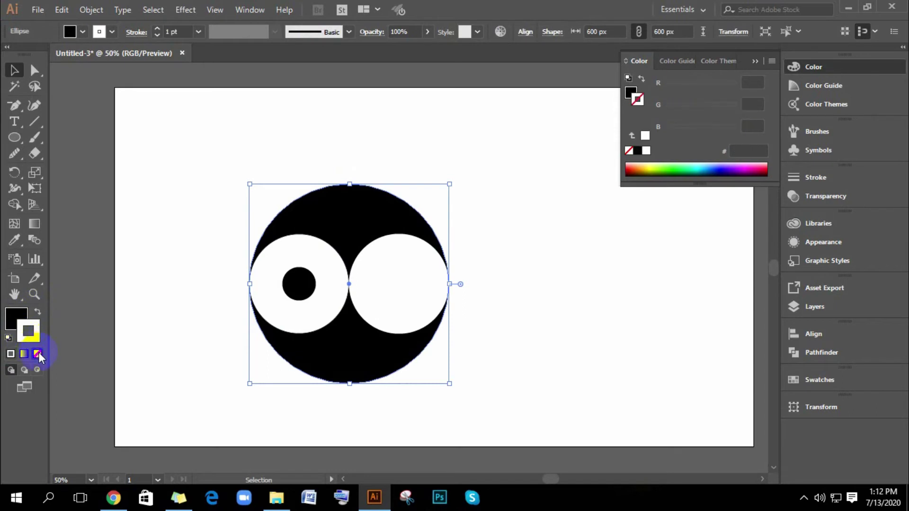
# Marquee-select the entire circle arrangement with the Selection tool.
pyautogui.moveTo(508, 235); pyautogui.dragTo(329, 203)
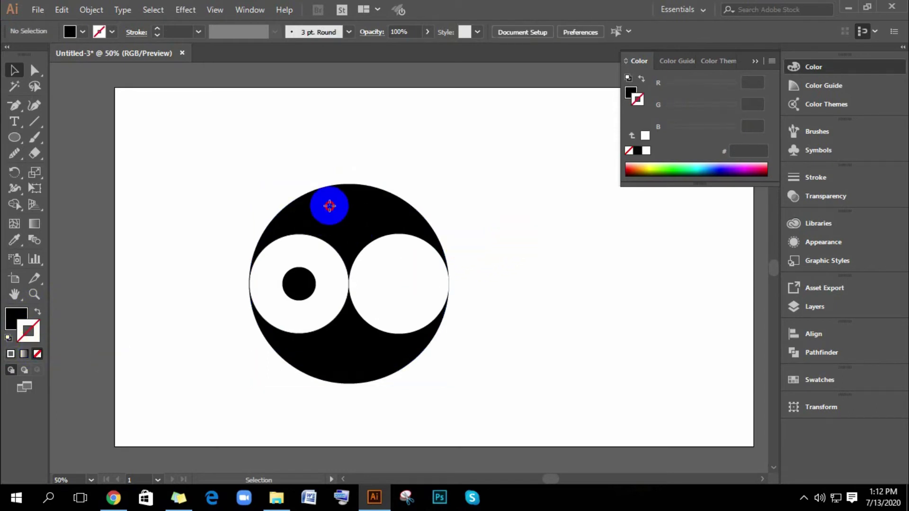
pyautogui.press('a')
pyautogui.press('v')
pyautogui.click(264, 156)
pyautogui.moveTo(238, 159)
pyautogui.mouseDown()
pyautogui.moveTo(486, 398)
pyautogui.moveTo(490, 412)
pyautogui.mouseUp()
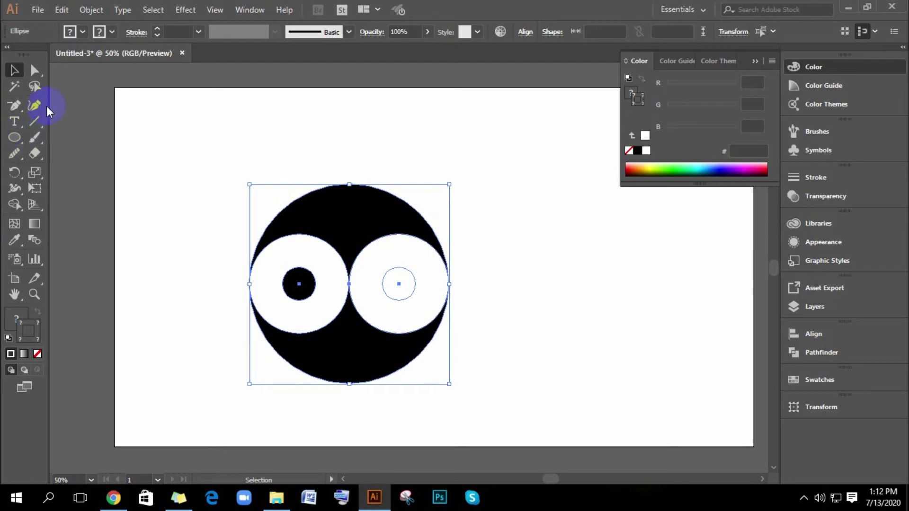
pyautogui.click(15, 206)
pyautogui.moveTo(307, 246); pyautogui.dragTo(324, 228)
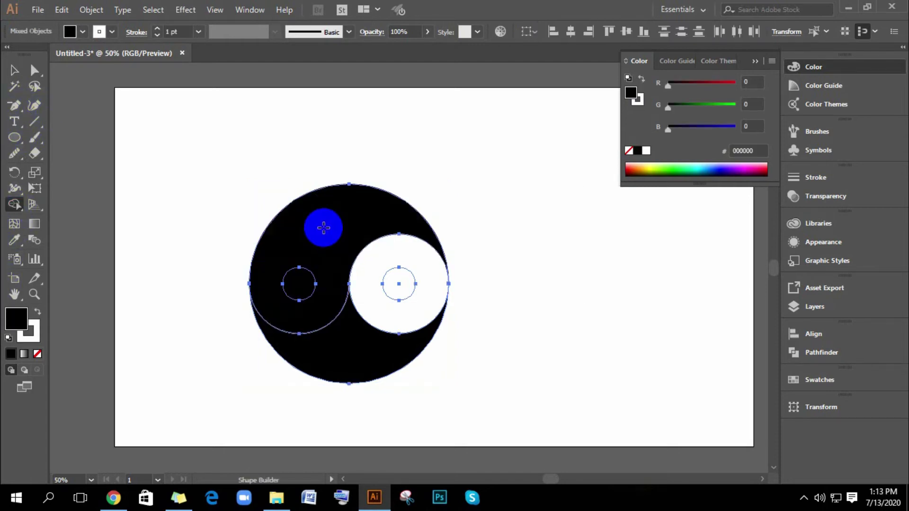
pyautogui.moveTo(408, 319); pyautogui.dragTo(387, 350)
pyautogui.hotkey('ctrl', 'z')
pyautogui.hotkey('ctrl', 'z')
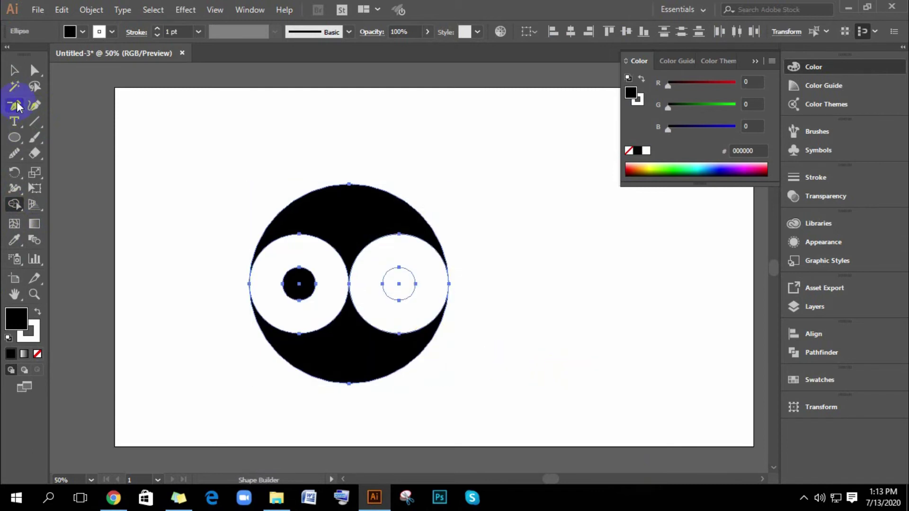
pyautogui.click(14, 72)
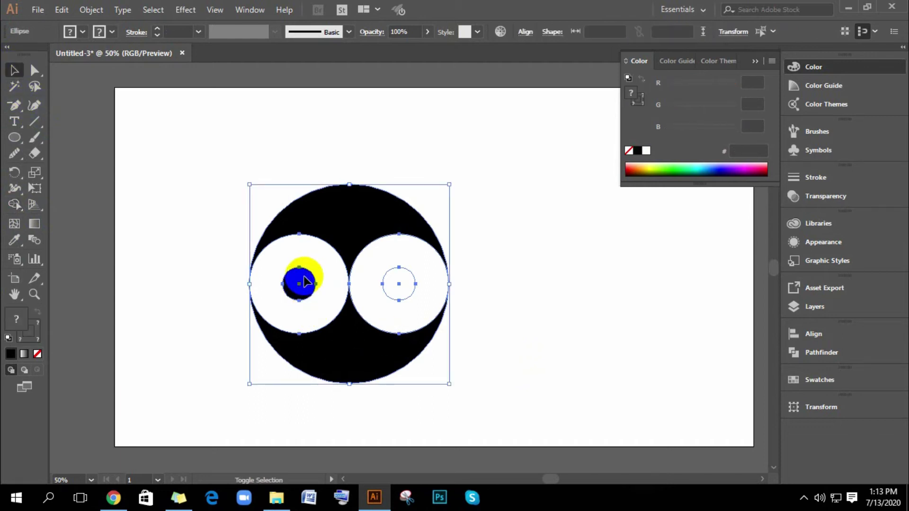
pyautogui.click(563, 346)
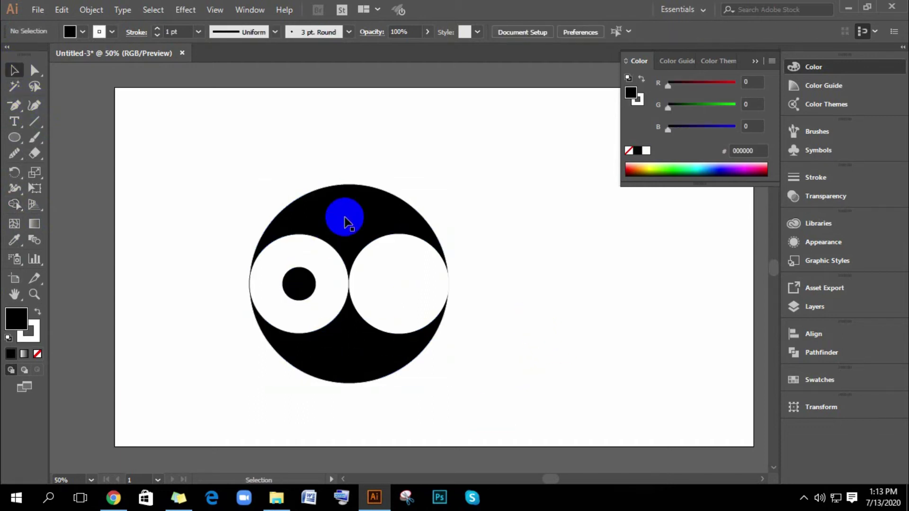
pyautogui.click(341, 222)
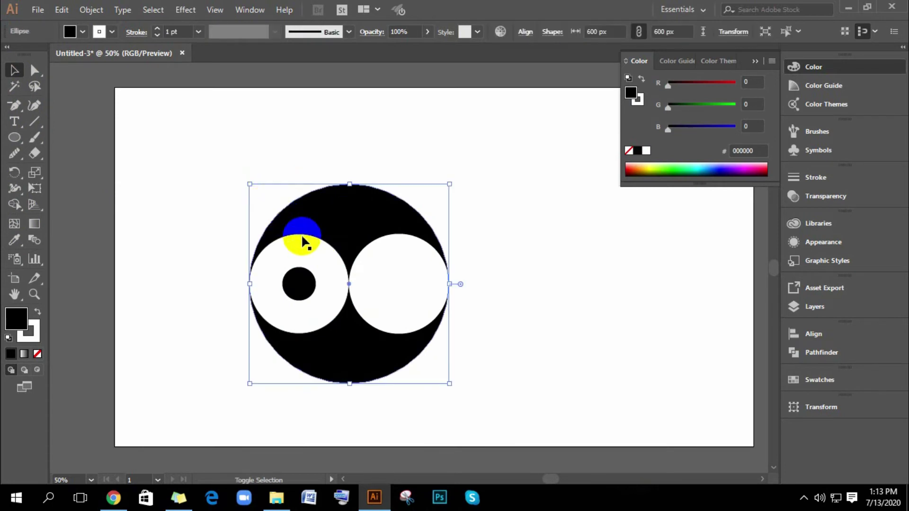
pyautogui.keyDown('shift'); pyautogui.click(305, 242); pyautogui.keyUp('shift')
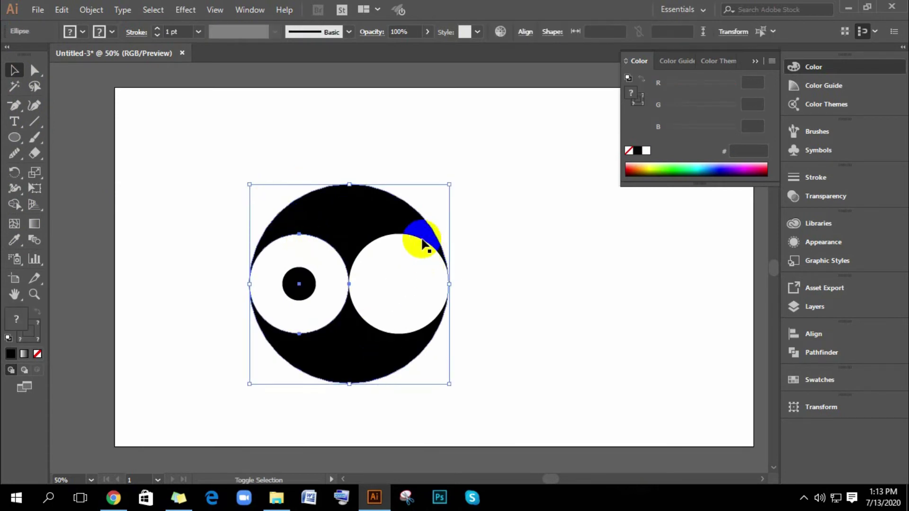
pyautogui.keyDown('shift'); pyautogui.click(371, 348); pyautogui.keyUp('shift')
pyautogui.keyDown('shift'); pyautogui.click(390, 335); pyautogui.keyUp('shift')
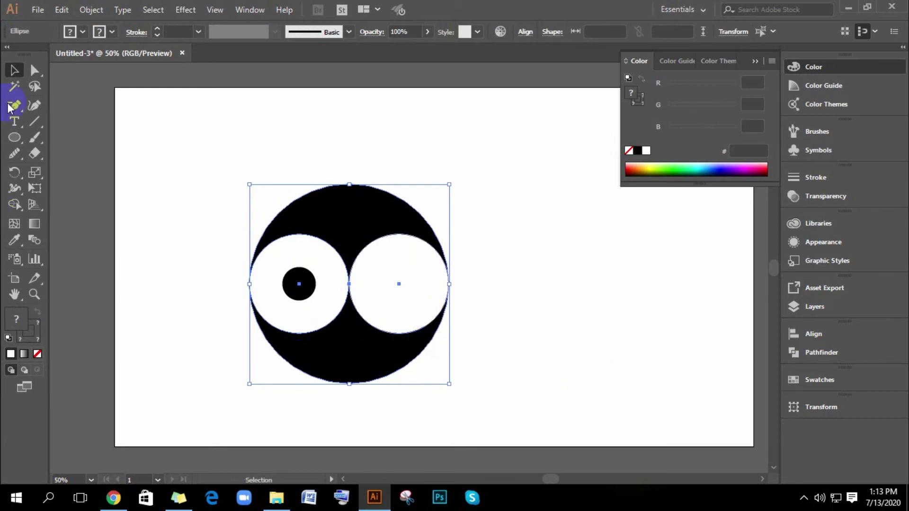
# Shape-build the left circle into the top region and the bottom region into the right circle.
pyautogui.click(15, 204)
pyautogui.moveTo(306, 241)
pyautogui.mouseDown()
pyautogui.moveTo(324, 223)
pyautogui.moveTo(355, 219)
pyautogui.mouseUp()
pyautogui.moveTo(403, 333)
pyautogui.mouseDown()
pyautogui.moveTo(360, 366)
pyautogui.moveTo(397, 320)
pyautogui.mouseUp()
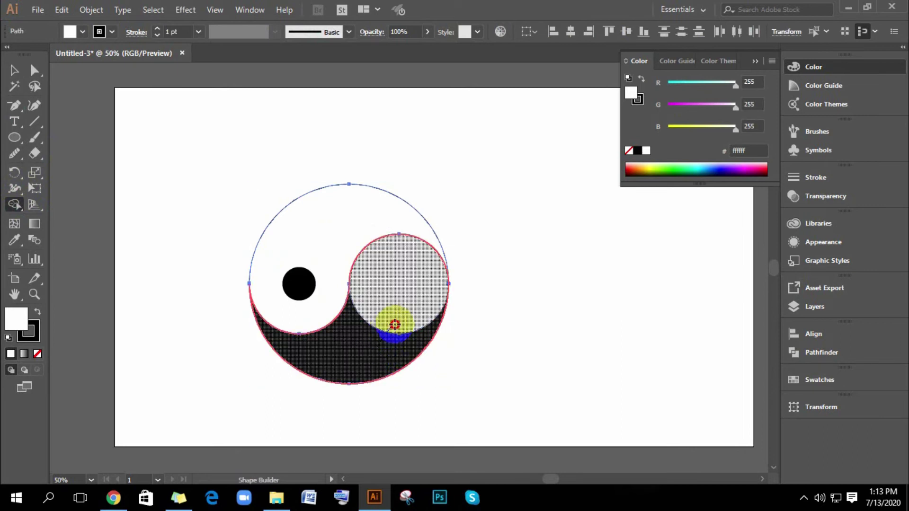
# Swap fill and stroke, set the stroke to None, and adjust the fill's blue value.
pyautogui.click(36, 312)
pyautogui.click(29, 336)
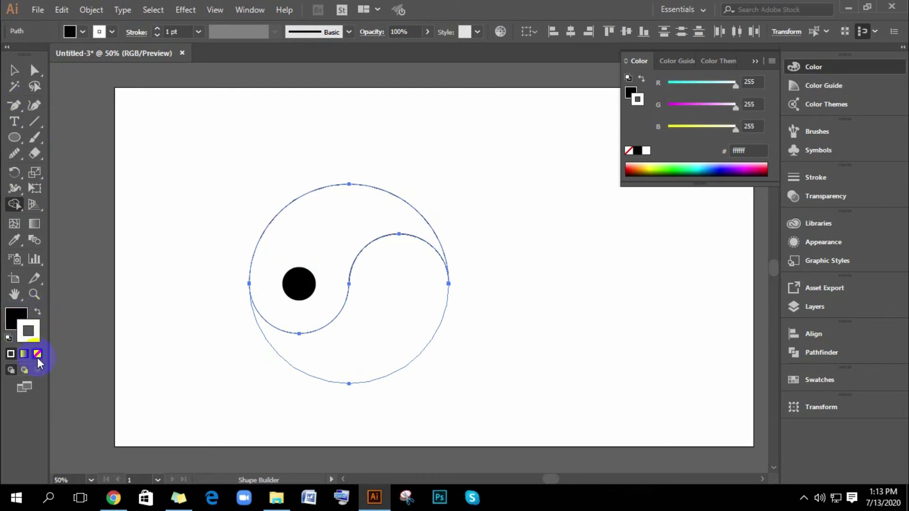
pyautogui.click(38, 356)
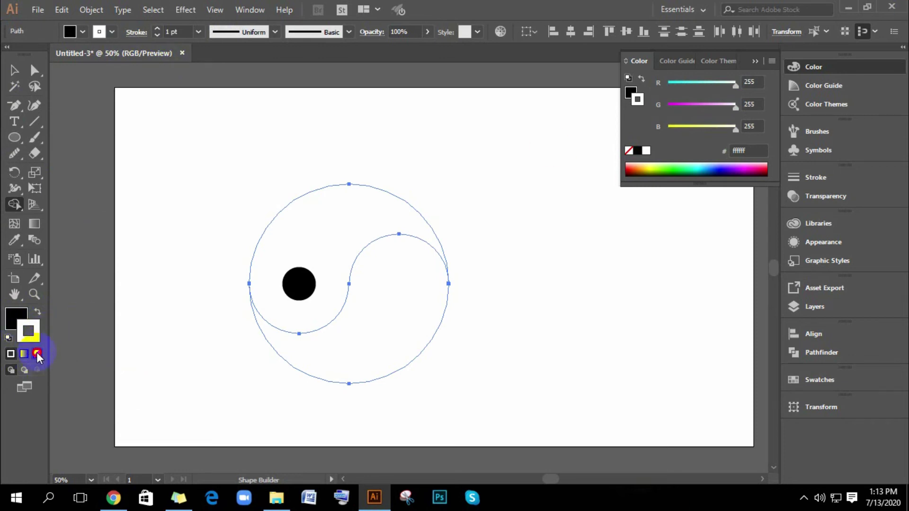
pyautogui.click(18, 316)
pyautogui.click(36, 354)
pyautogui.click(17, 316)
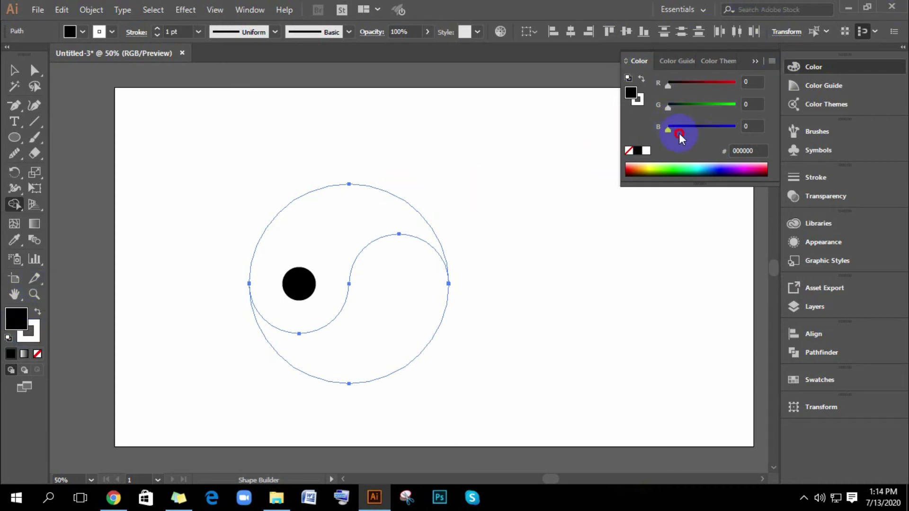
pyautogui.moveTo(680, 138); pyautogui.dragTo(735, 128)
pyautogui.click(14, 70)
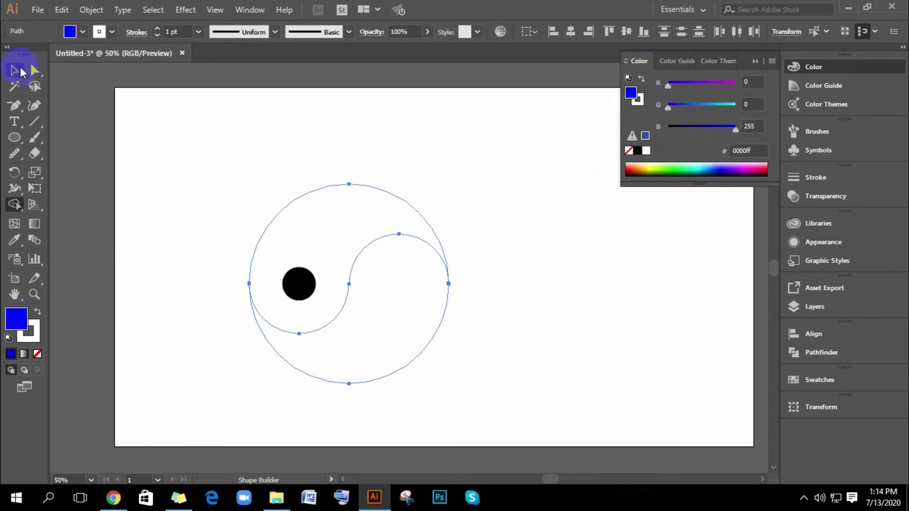
# Recolour the upper yin-yang half in the Color panel, ending on red.
pyautogui.click(322, 163)
pyautogui.click(381, 221)
pyautogui.click(15, 318)
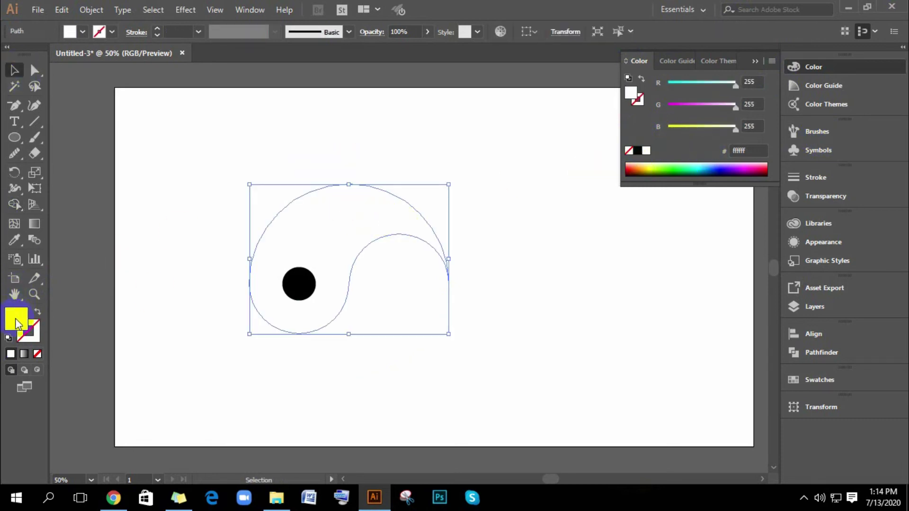
pyautogui.moveTo(715, 126); pyautogui.dragTo(668, 127)
pyautogui.moveTo(735, 107); pyautogui.dragTo(668, 106)
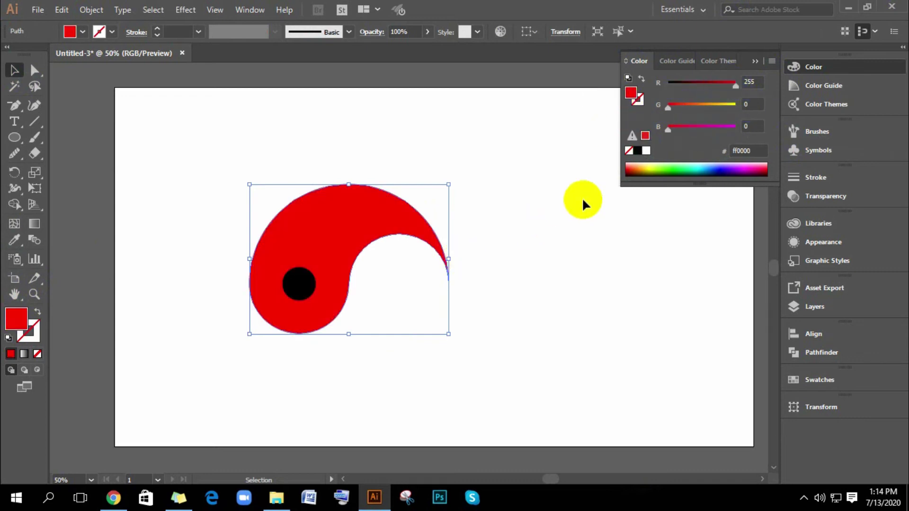
pyautogui.click(559, 241)
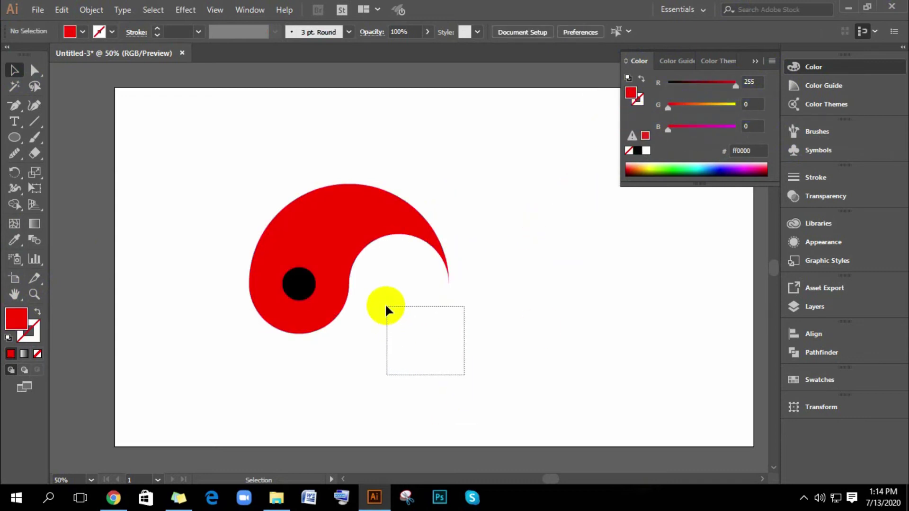
# Fill the small dot inside the white half black.
pyautogui.moveTo(394, 321); pyautogui.dragTo(385, 303)
pyautogui.click(547, 236)
pyautogui.click(399, 276)
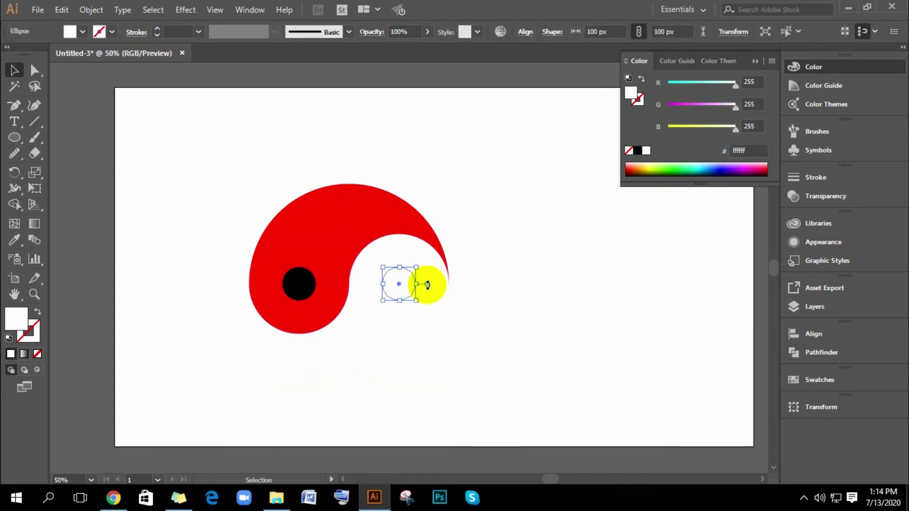
pyautogui.click(639, 151)
# Fill the upper half black and its inner dot white.
pyautogui.click(365, 183)
pyautogui.click(360, 204)
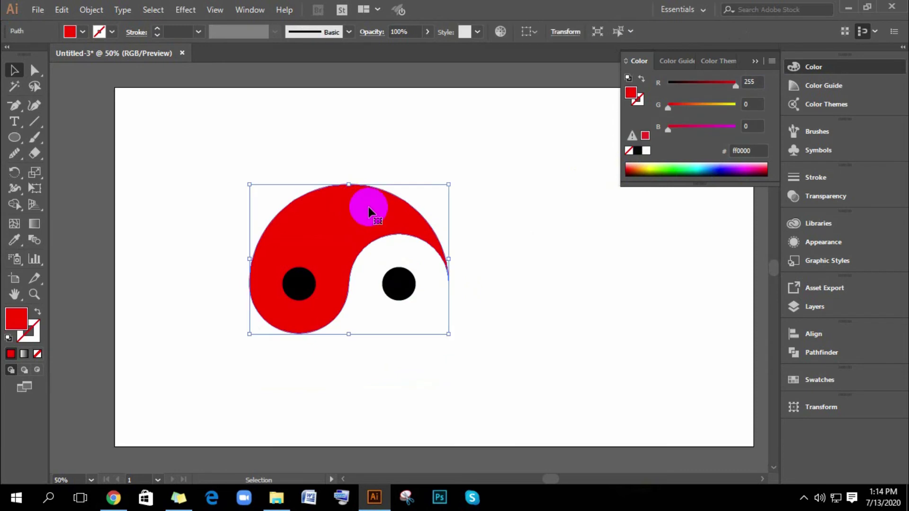
pyautogui.click(638, 151)
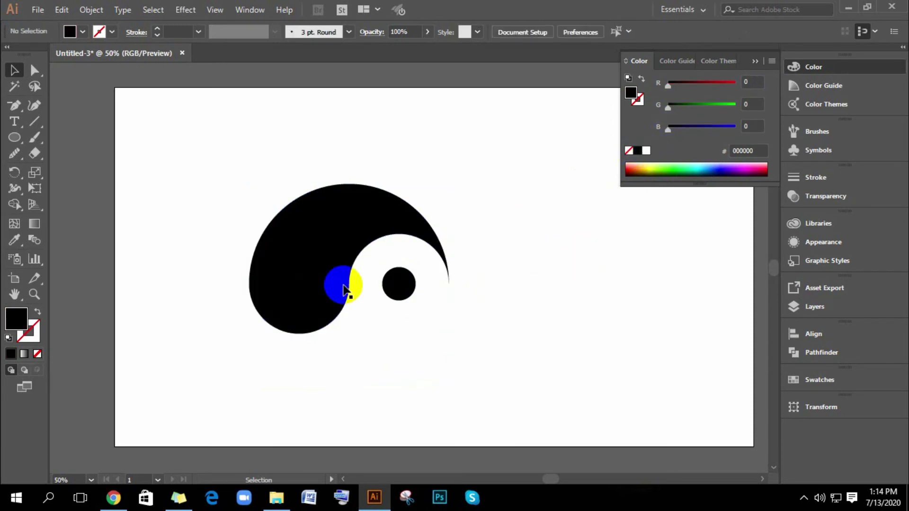
pyautogui.moveTo(335, 284); pyautogui.dragTo(299, 284)
pyautogui.click(646, 151)
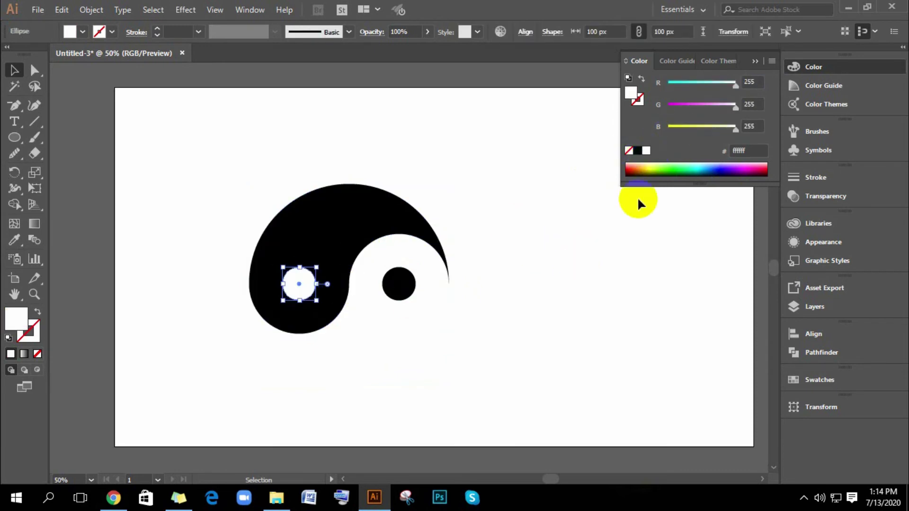
pyautogui.click(552, 280)
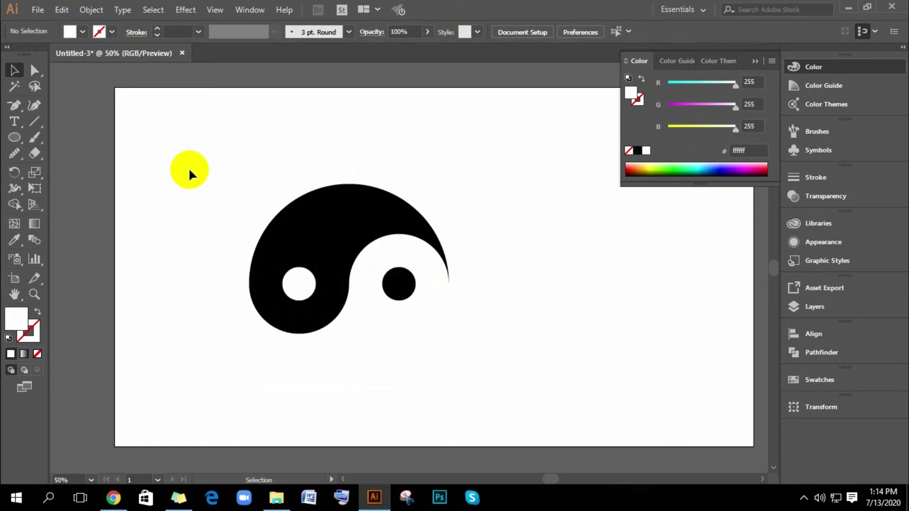
pyautogui.moveTo(190, 173); pyautogui.dragTo(507, 407)
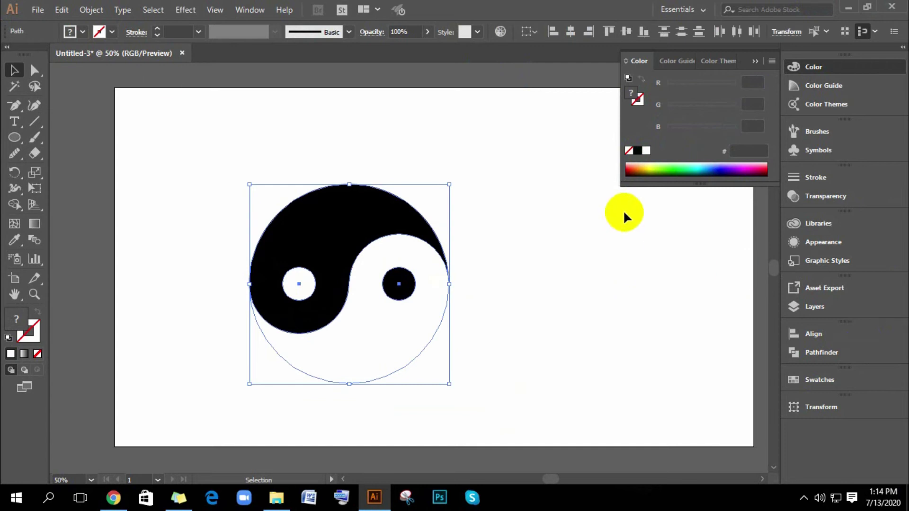
# Show the rulers from the View menu and collapse the Color panel.
pyautogui.click(216, 11)
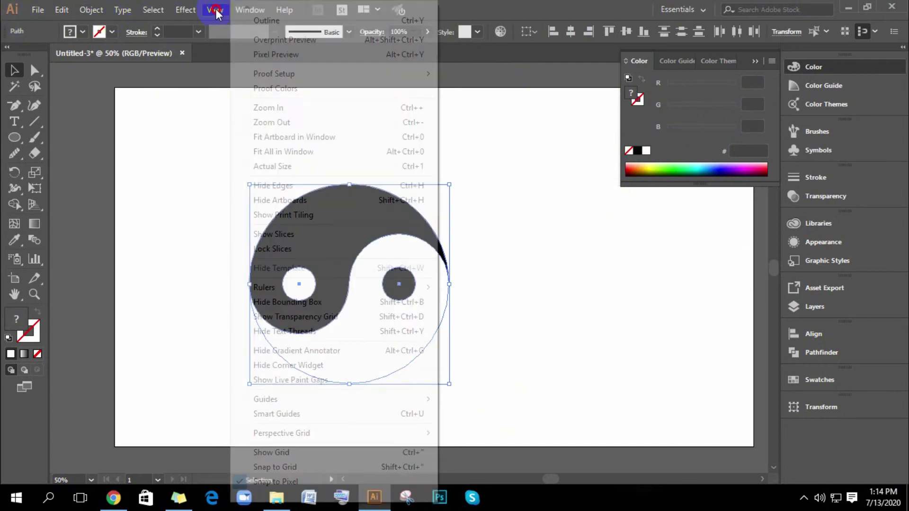
pyautogui.moveTo(264, 287)
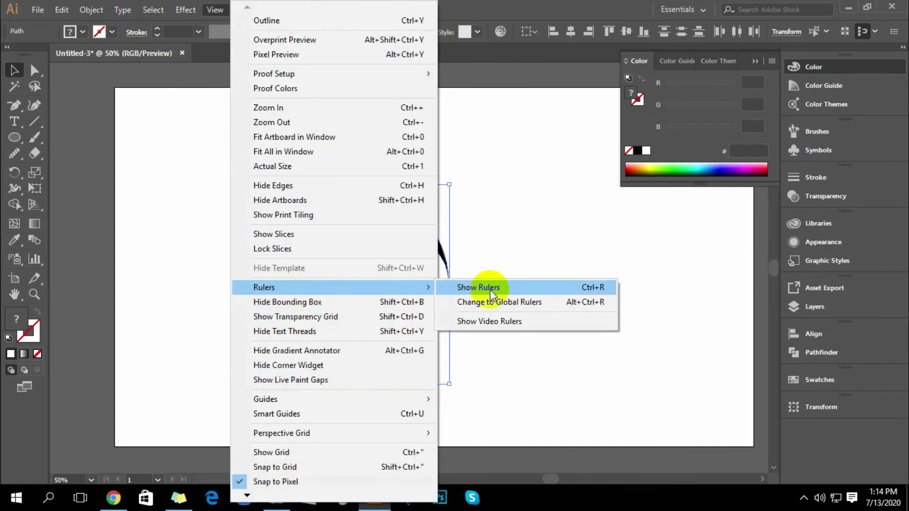
pyautogui.click(501, 290)
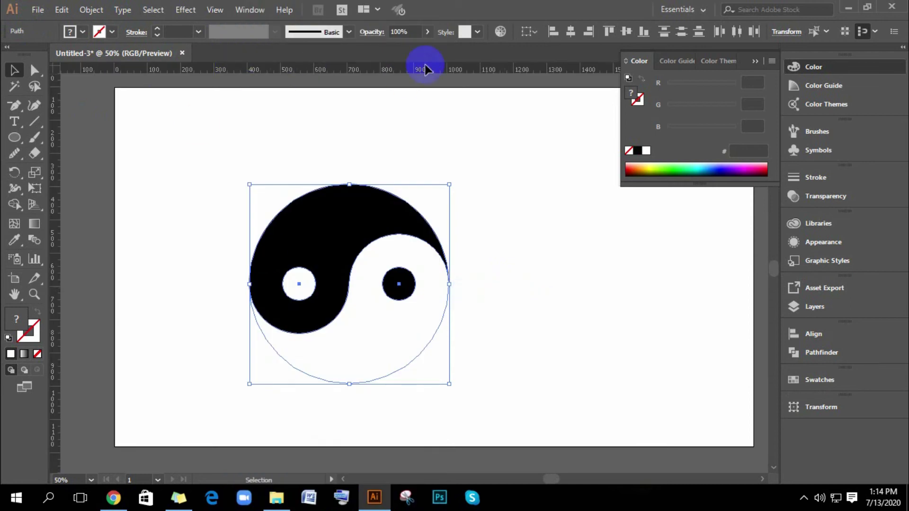
pyautogui.click(754, 64)
# Drag horizontal and vertical guides so they cross at the yin-yang's centre.
pyautogui.moveTo(355, 70)
pyautogui.mouseDown()
pyautogui.moveTo(293, 333)
pyautogui.moveTo(256, 286)
pyautogui.mouseUp()
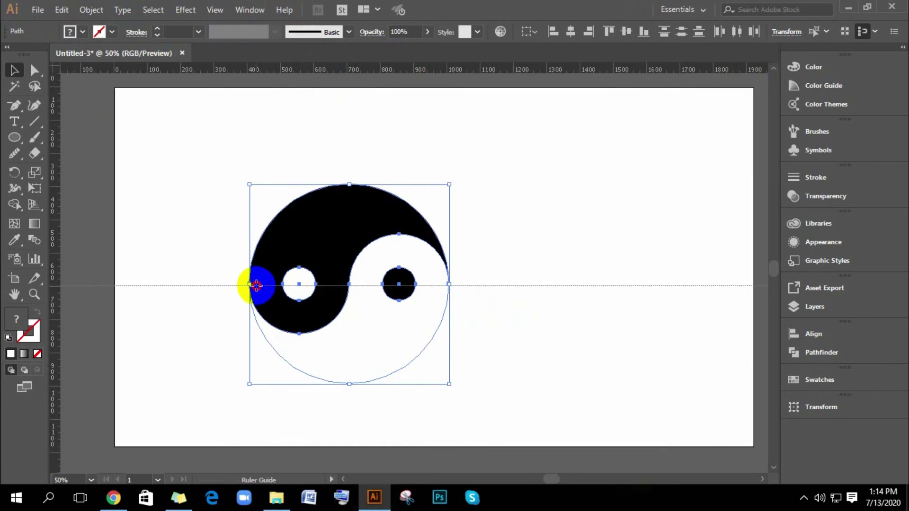
pyautogui.moveTo(256, 286); pyautogui.dragTo(258, 284)
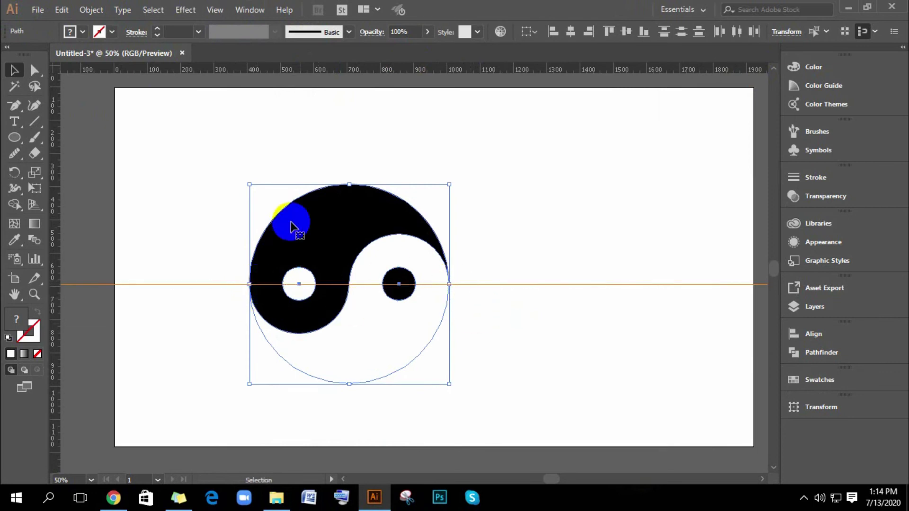
pyautogui.moveTo(57, 212)
pyautogui.mouseDown()
pyautogui.moveTo(355, 244)
pyautogui.moveTo(349, 189)
pyautogui.mouseUp()
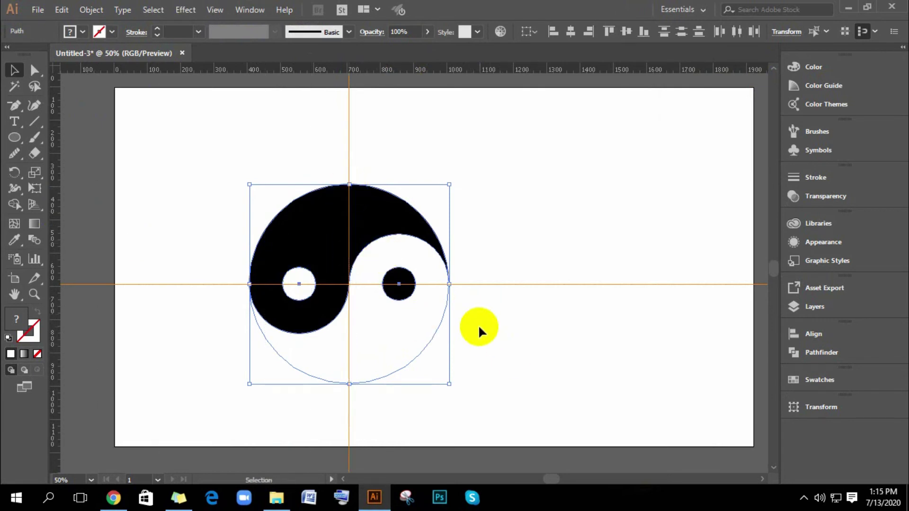
# Draw a 616 px circle over the whole yin-yang, centred on the guide crossing.
pyautogui.click(15, 136)
pyautogui.moveTo(188, 158)
pyautogui.mouseDown()
pyautogui.moveTo(426, 355)
pyautogui.moveTo(513, 408)
pyautogui.mouseUp()
pyautogui.moveTo(407, 273); pyautogui.dragTo(410, 274)
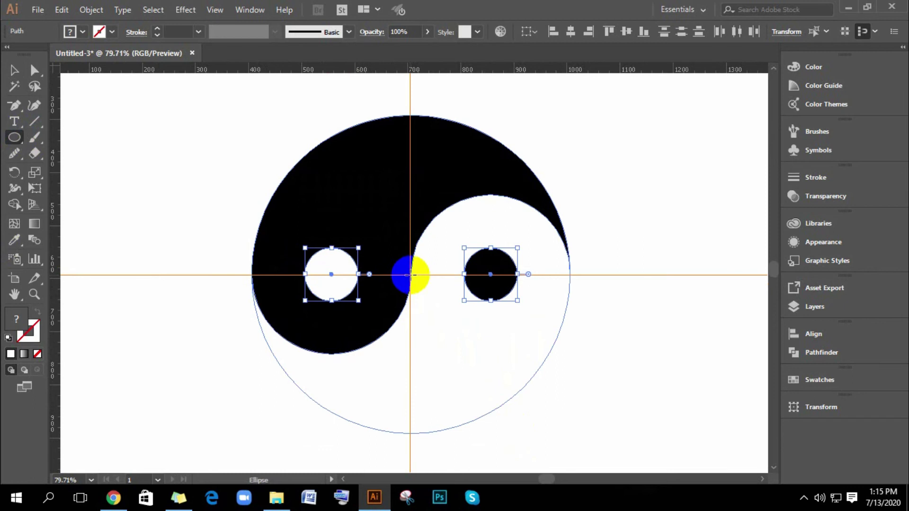
pyautogui.moveTo(410, 274); pyautogui.dragTo(504, 439)
pyautogui.click(27, 310)
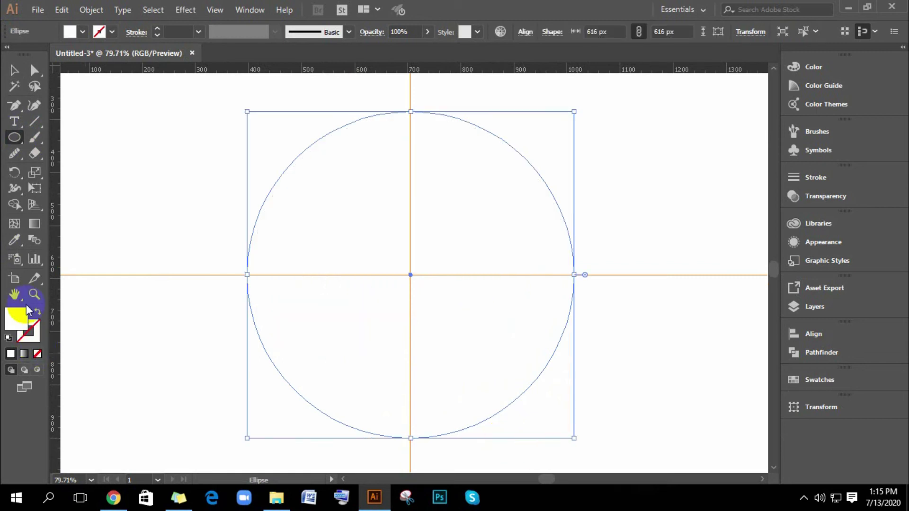
# Fill the new circle solid black.
pyautogui.doubleClick(18, 318)
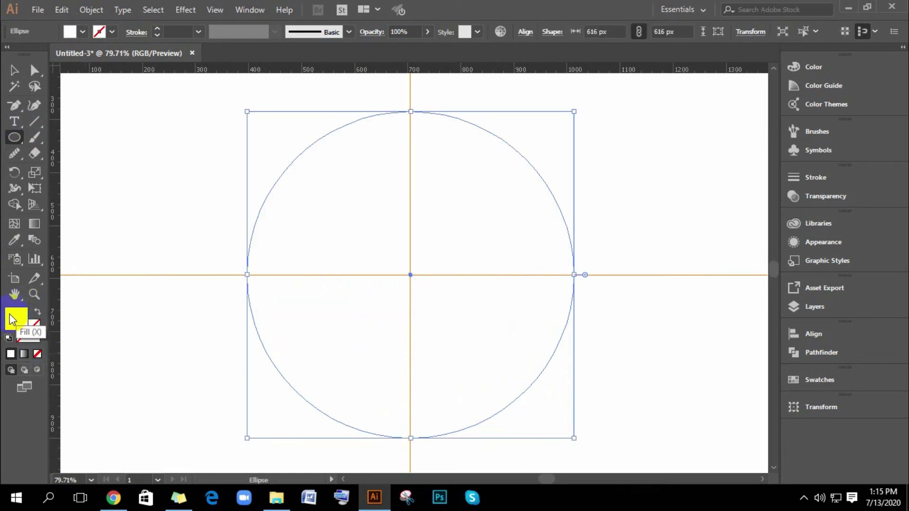
pyautogui.moveTo(654, 222); pyautogui.dragTo(727, 287)
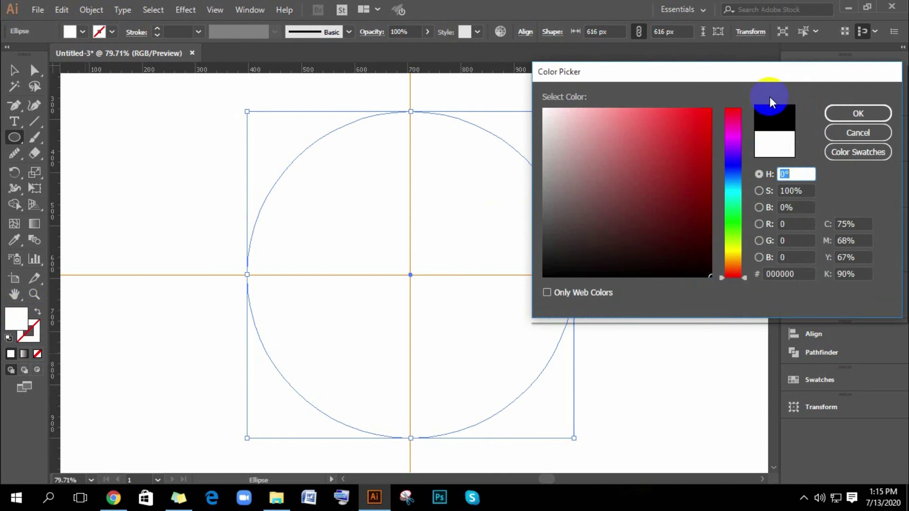
pyautogui.click(856, 112)
# Send the black circle behind the yin-yang shapes.
pyautogui.click(14, 70)
pyautogui.rightClick(295, 183)
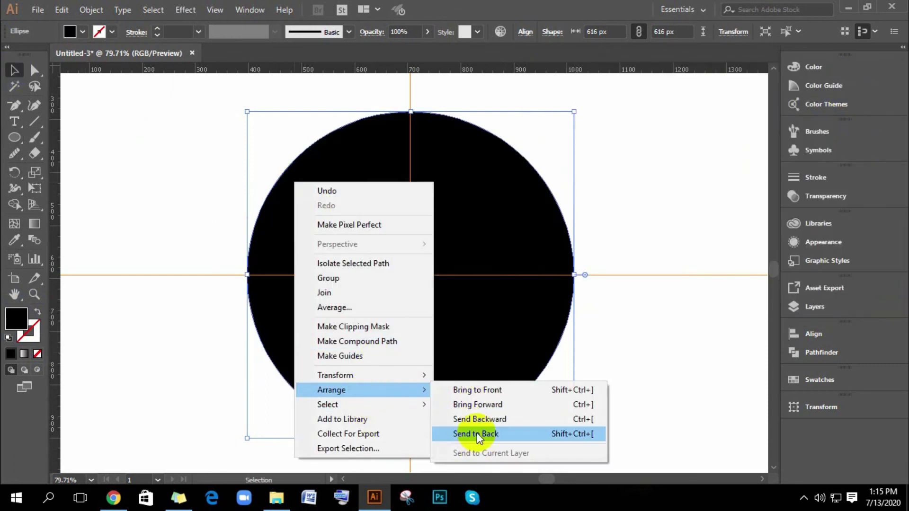
pyautogui.click(476, 434)
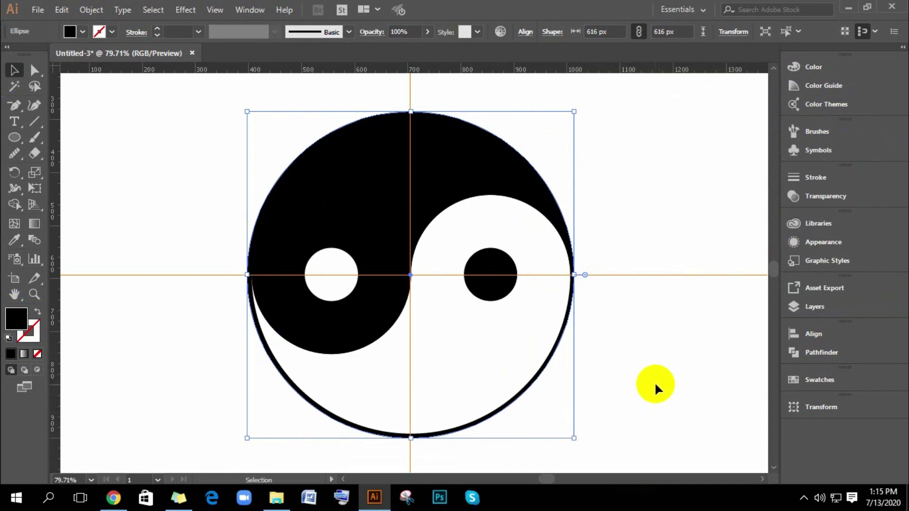
pyautogui.click(658, 379)
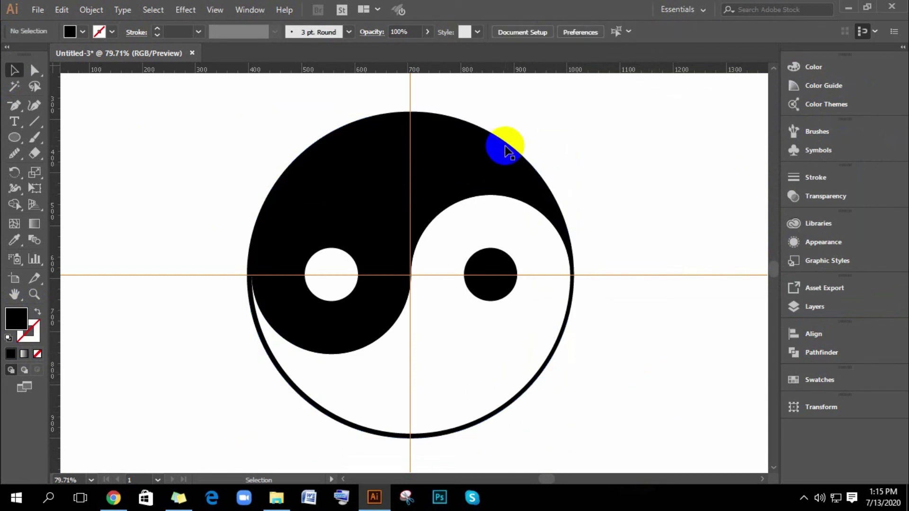
# Shrink the black circle slightly to about 606 px, leaving a thin rim.
pyautogui.click(553, 339)
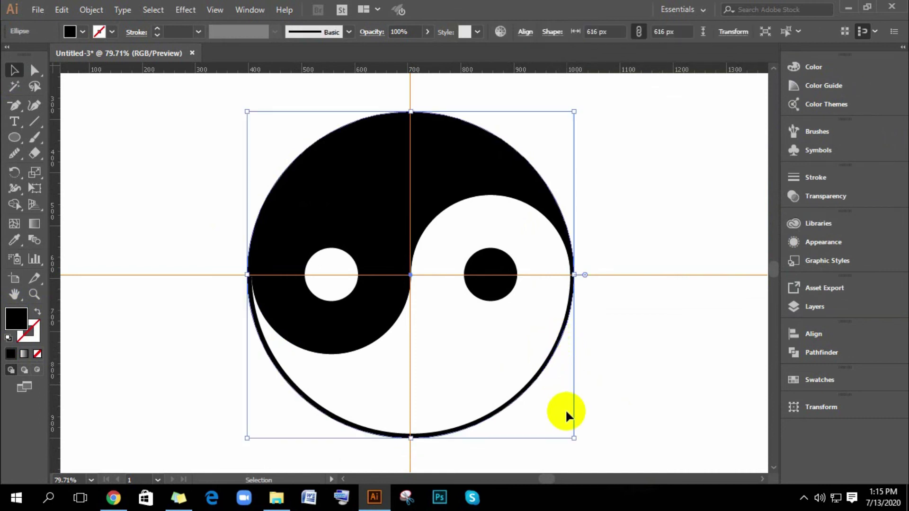
pyautogui.moveTo(574, 438); pyautogui.dragTo(574, 436)
pyautogui.click(648, 369)
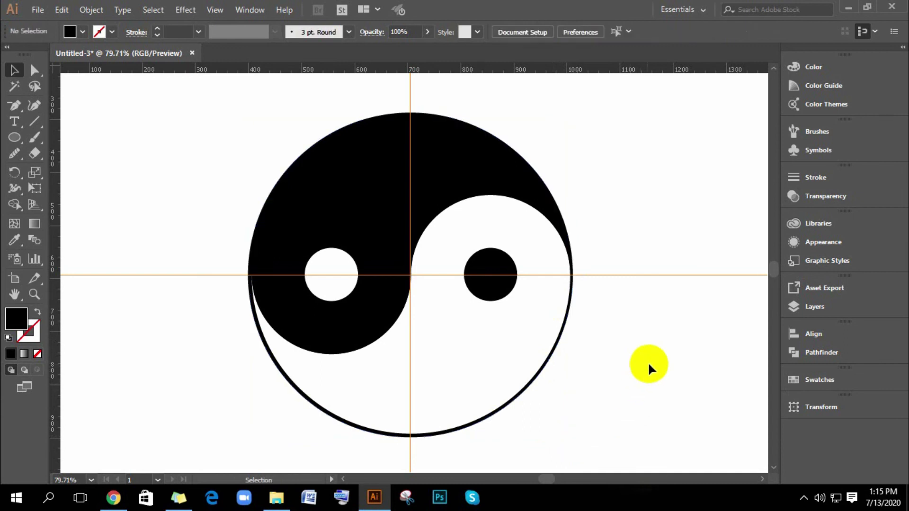
# Zoom out to the full artboard and clear all guides.
pyautogui.hotkey('ctrl', '-')
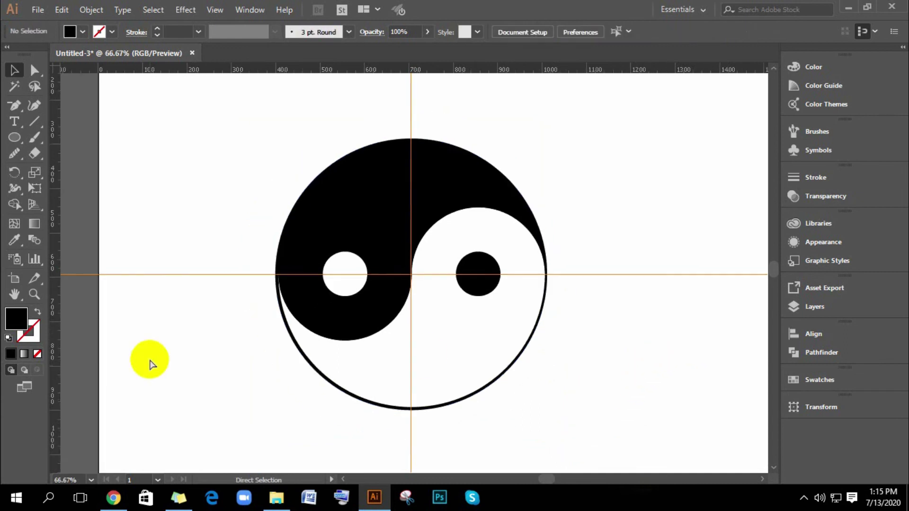
pyautogui.hotkey('ctrl', '-')
pyautogui.hotkey('ctrl', '-')
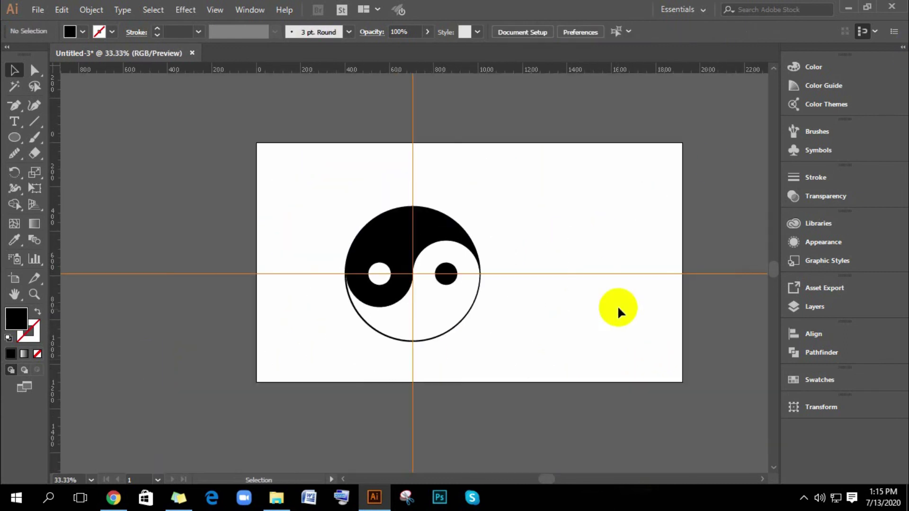
pyautogui.click(215, 10)
pyautogui.moveTo(265, 399)
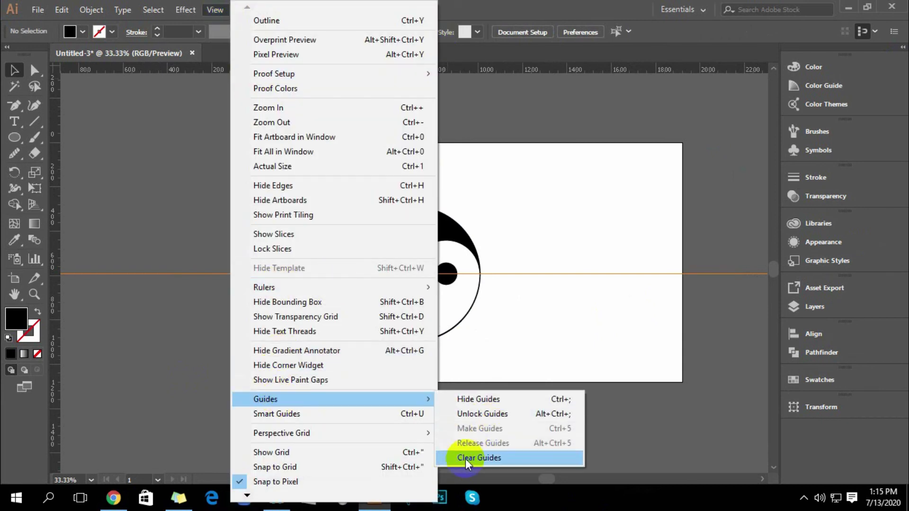
pyautogui.click(466, 458)
# Rotate the whole yin-yang 90° and move it to the artboard's left side.
pyautogui.moveTo(282, 198); pyautogui.dragTo(515, 371)
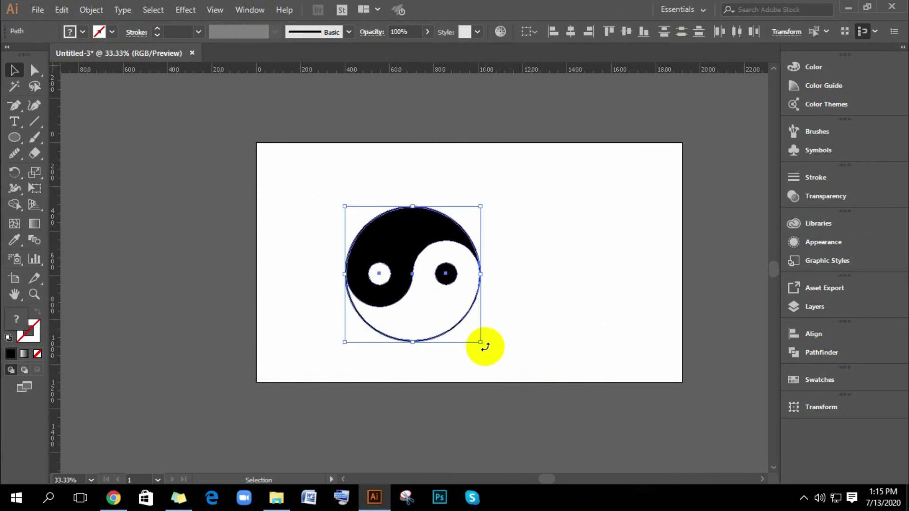
pyautogui.moveTo(485, 347); pyautogui.dragTo(506, 231)
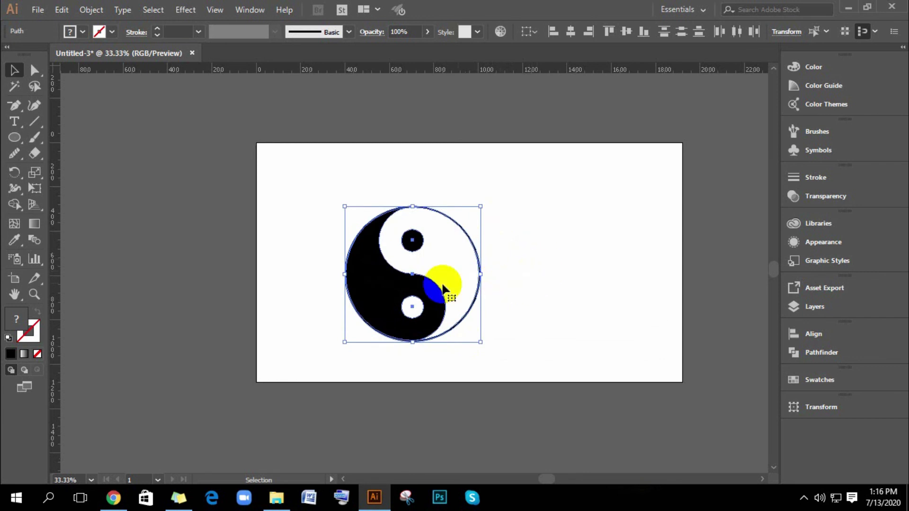
pyautogui.moveTo(412, 305); pyautogui.dragTo(351, 289)
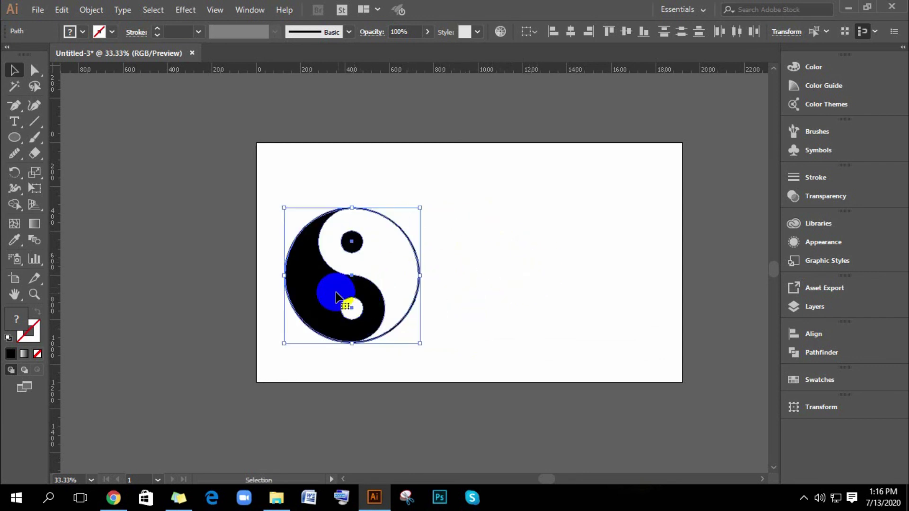
pyautogui.click(488, 279)
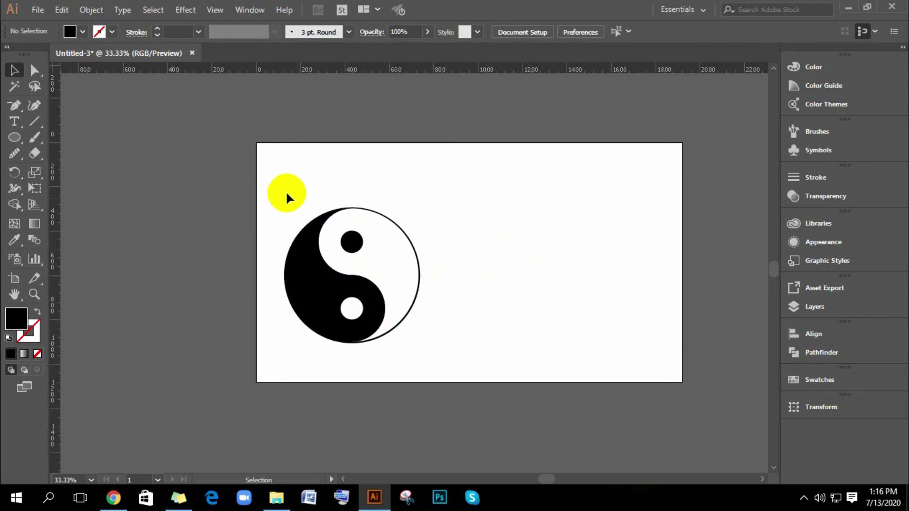
# Alt-drag a copy of the yin-yang to the right of the original.
pyautogui.click(349, 308)
pyautogui.moveTo(345, 289); pyautogui.dragTo(512, 288)
pyautogui.click(626, 219)
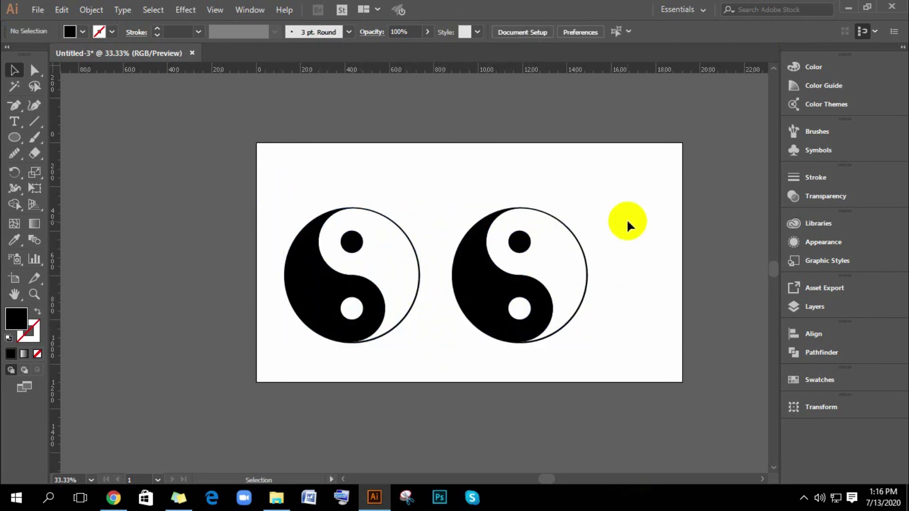
# Recolour the copy's black half blue using CMYK values C 100, M 31.
pyautogui.click(544, 301)
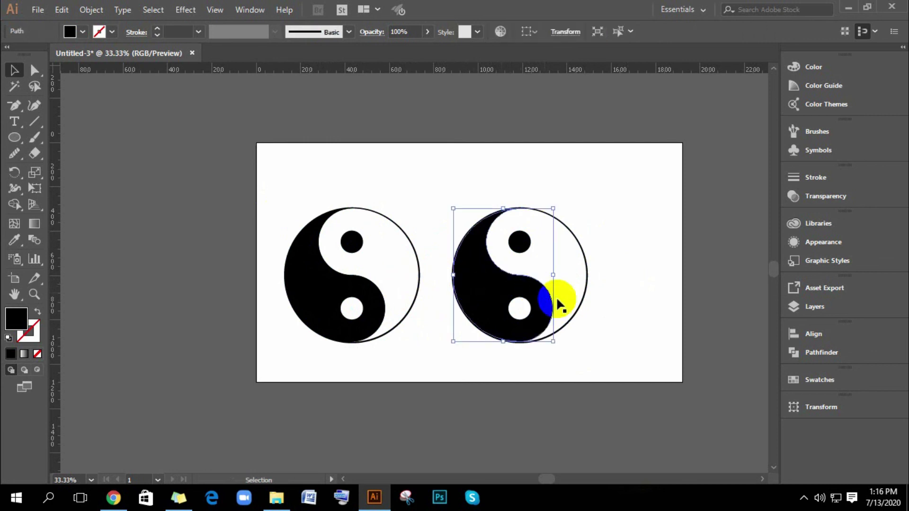
pyautogui.click(819, 65)
pyautogui.click(771, 61)
pyautogui.click(697, 128)
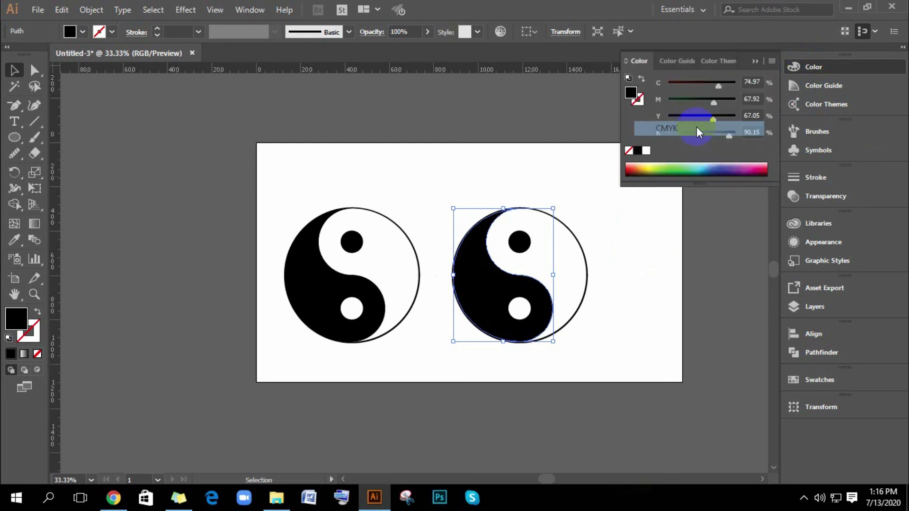
pyautogui.click(636, 150)
pyautogui.moveTo(690, 132); pyautogui.dragTo(667, 132)
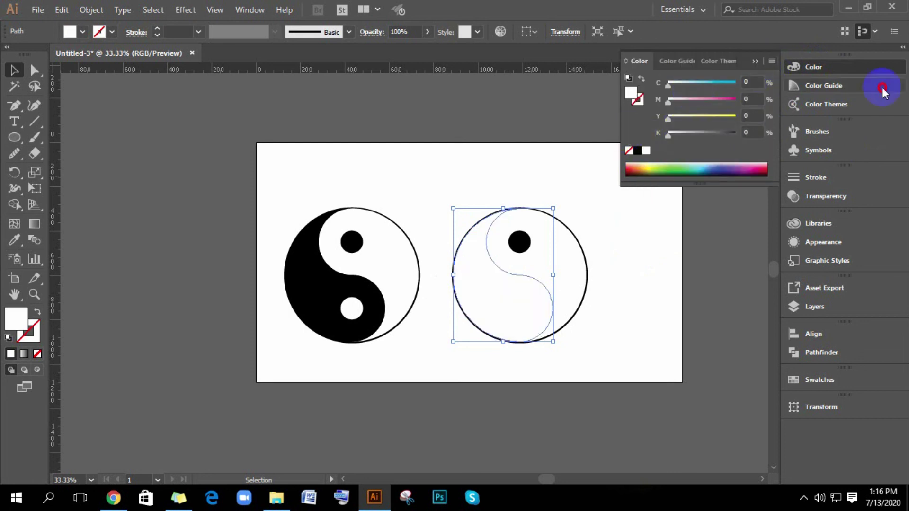
pyautogui.moveTo(705, 84); pyautogui.dragTo(793, 78)
pyautogui.moveTo(669, 101); pyautogui.dragTo(690, 106)
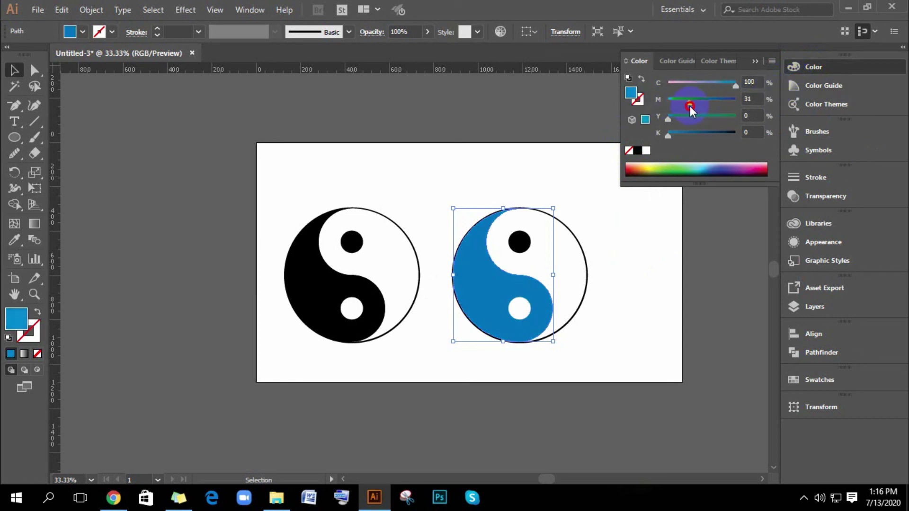
# Eyedropper the blue from the half onto the right yin-yang's outer ring.
pyautogui.click(642, 283)
pyautogui.click(529, 209)
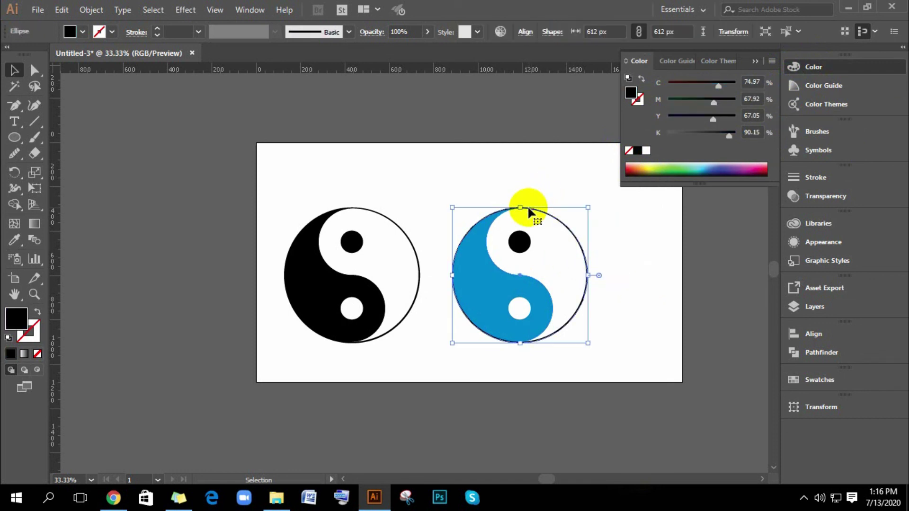
pyautogui.click(14, 240)
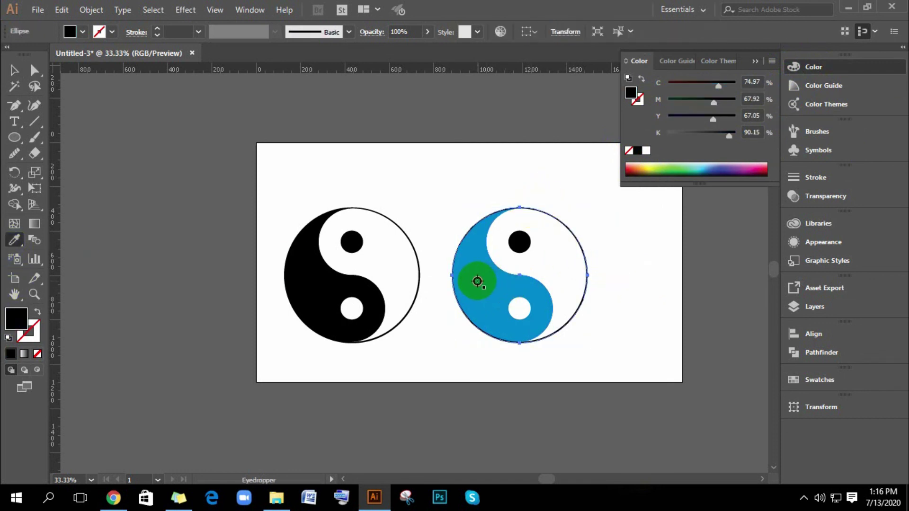
pyautogui.click(477, 284)
pyautogui.click(15, 72)
# Try several tints on the right yin-yang's light half, then keep it white.
pyautogui.click(634, 231)
pyautogui.click(560, 297)
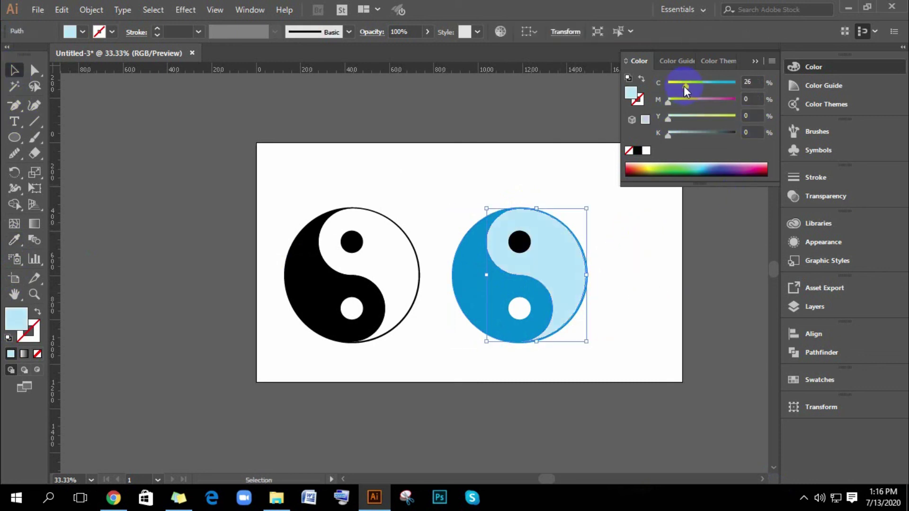
pyautogui.moveTo(684, 86); pyautogui.dragTo(755, 94)
pyautogui.moveTo(674, 101)
pyautogui.mouseDown()
pyautogui.moveTo(754, 103)
pyautogui.moveTo(668, 100)
pyautogui.moveTo(677, 85)
pyautogui.moveTo(668, 83)
pyautogui.mouseUp()
pyautogui.moveTo(686, 119); pyautogui.dragTo(788, 118)
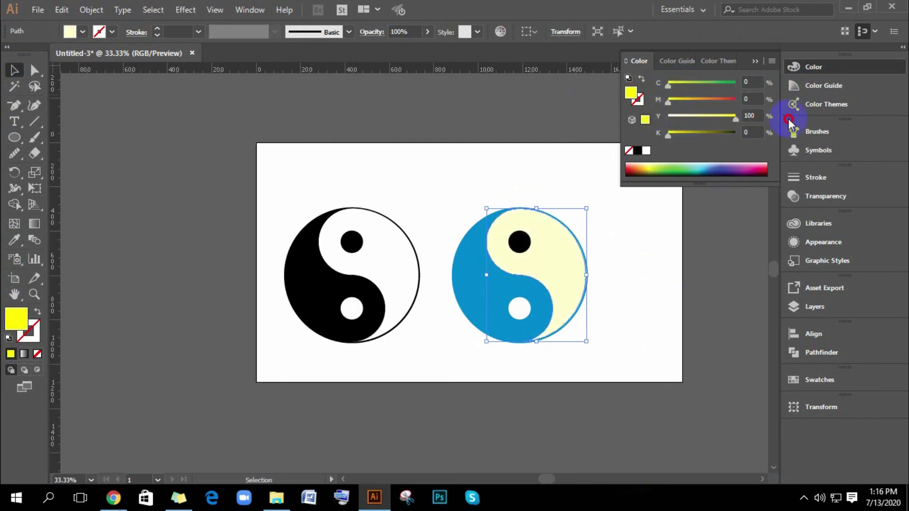
pyautogui.moveTo(718, 121)
pyautogui.mouseDown()
pyautogui.moveTo(677, 103)
pyautogui.moveTo(757, 103)
pyautogui.mouseUp()
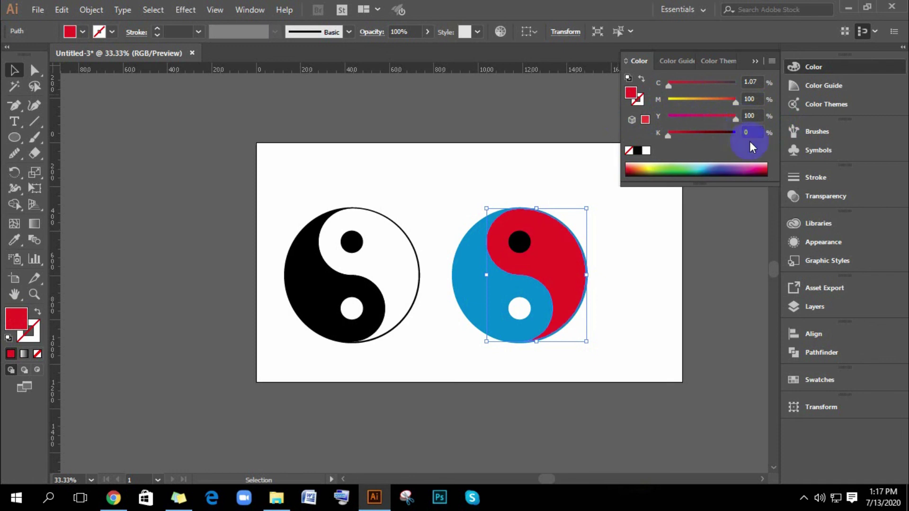
pyautogui.click(637, 150)
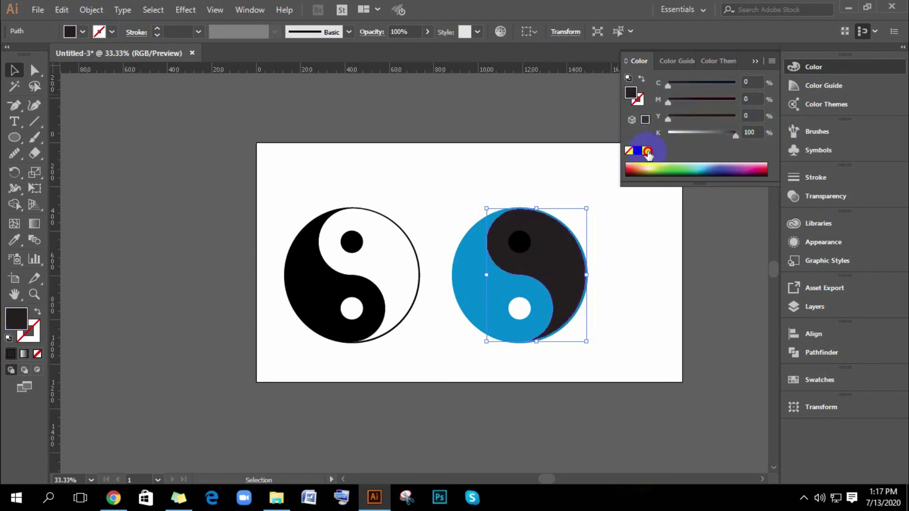
pyautogui.click(646, 151)
# Close the Color panel and shift both yin-yangs together to centre them on the artboard.
pyautogui.click(669, 278)
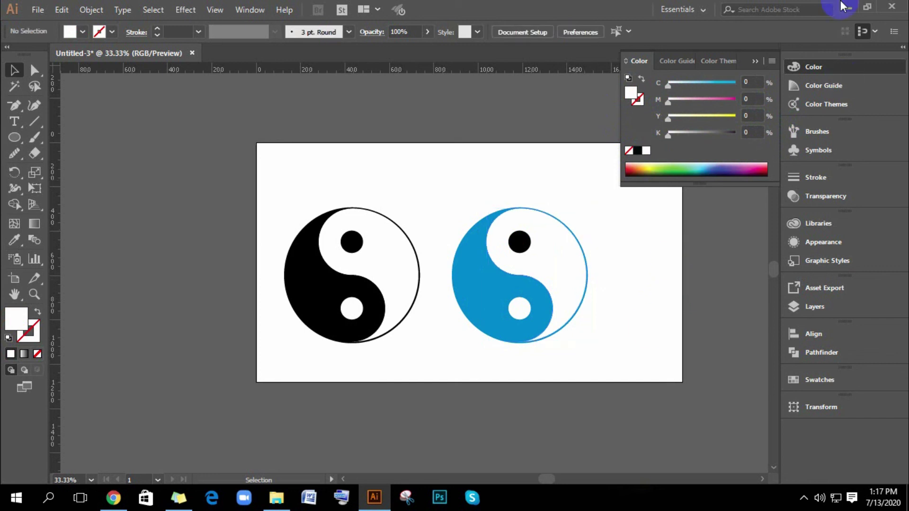
pyautogui.click(754, 62)
pyautogui.moveTo(279, 180); pyautogui.dragTo(613, 361)
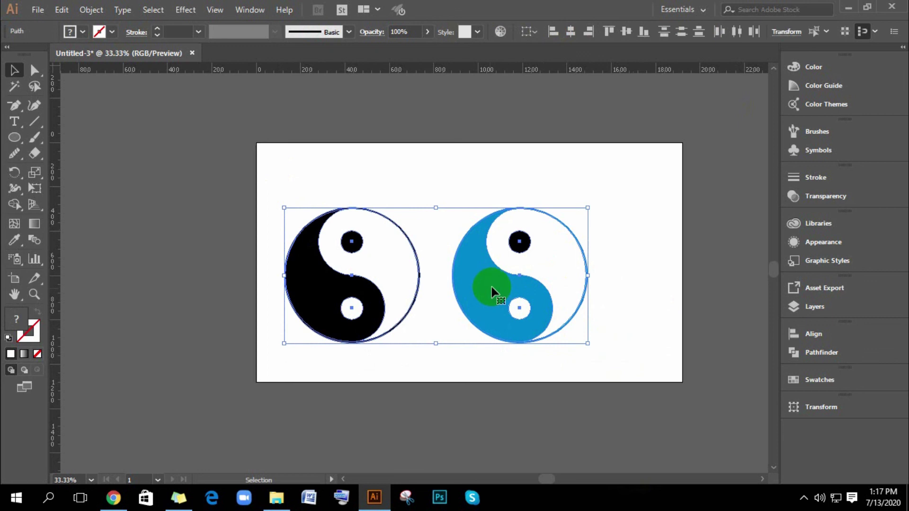
pyautogui.moveTo(493, 291); pyautogui.dragTo(504, 286)
pyautogui.click(650, 262)
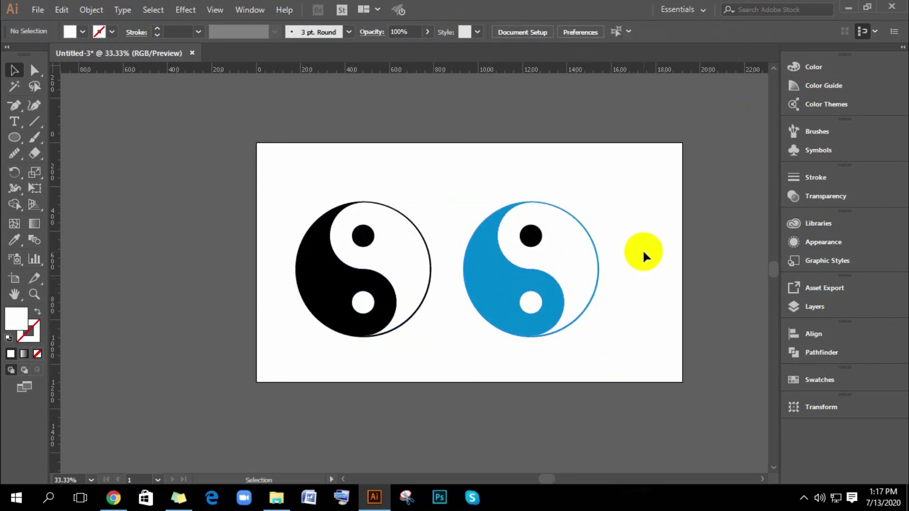